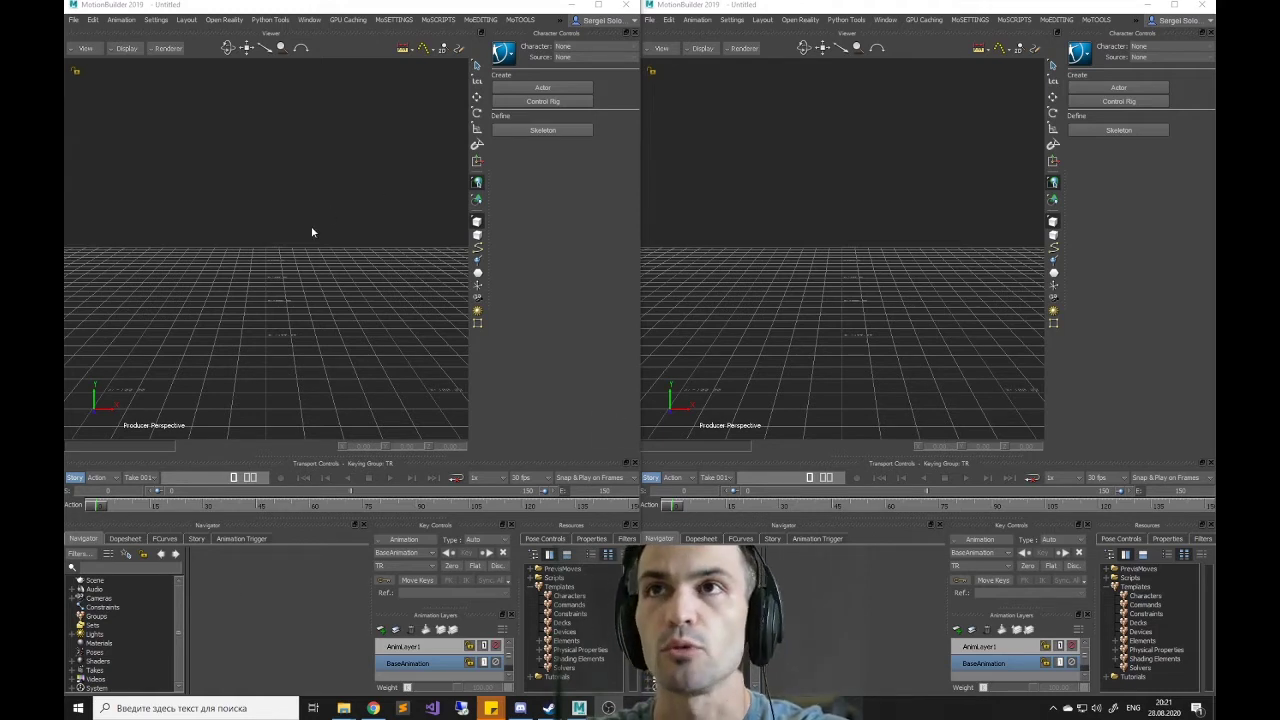
- Enlarge the Asset Browser in the first MotionBuilder window by narrowing the Navigator and Key Controls areas
click(850, 296)
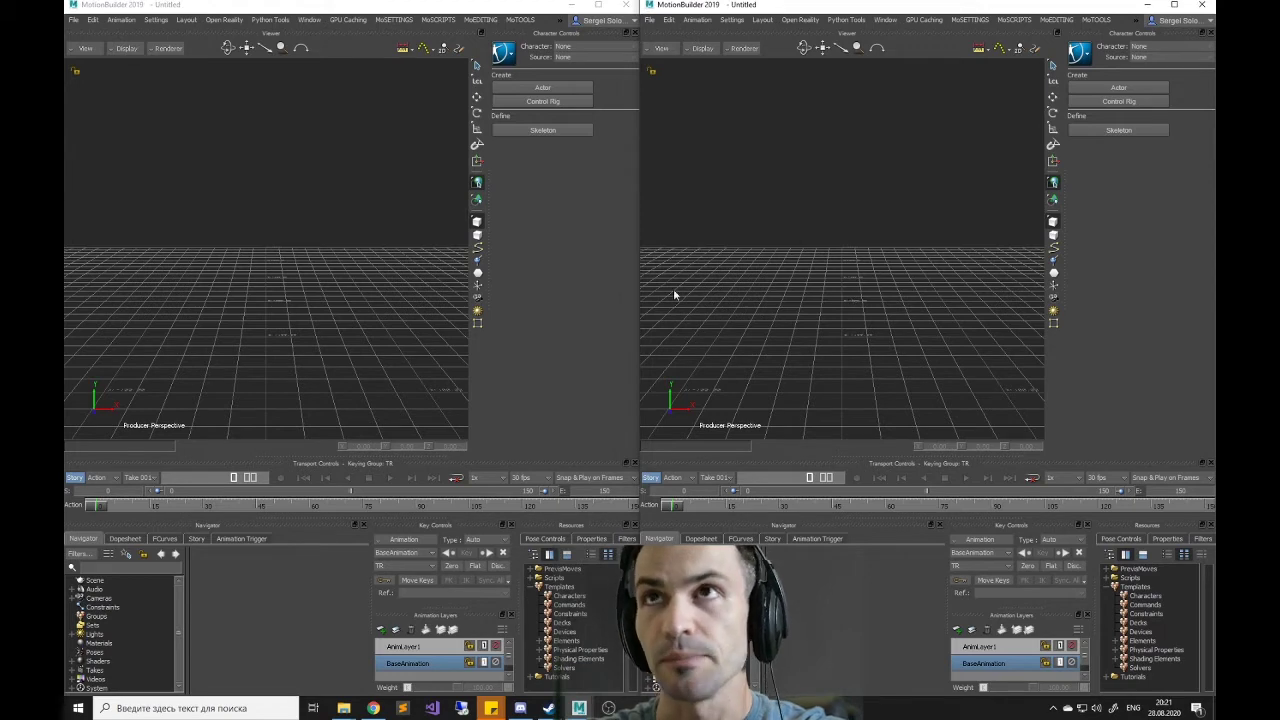
click(375, 282)
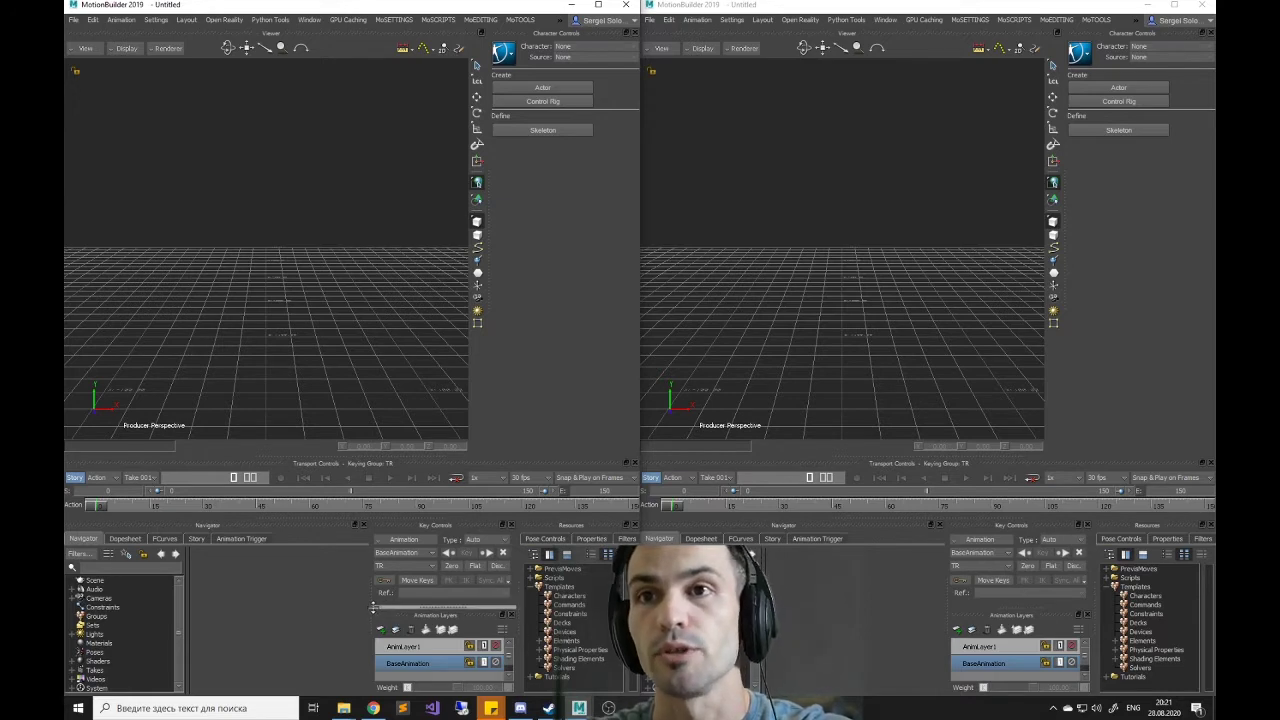
drag(373, 607, 331, 607)
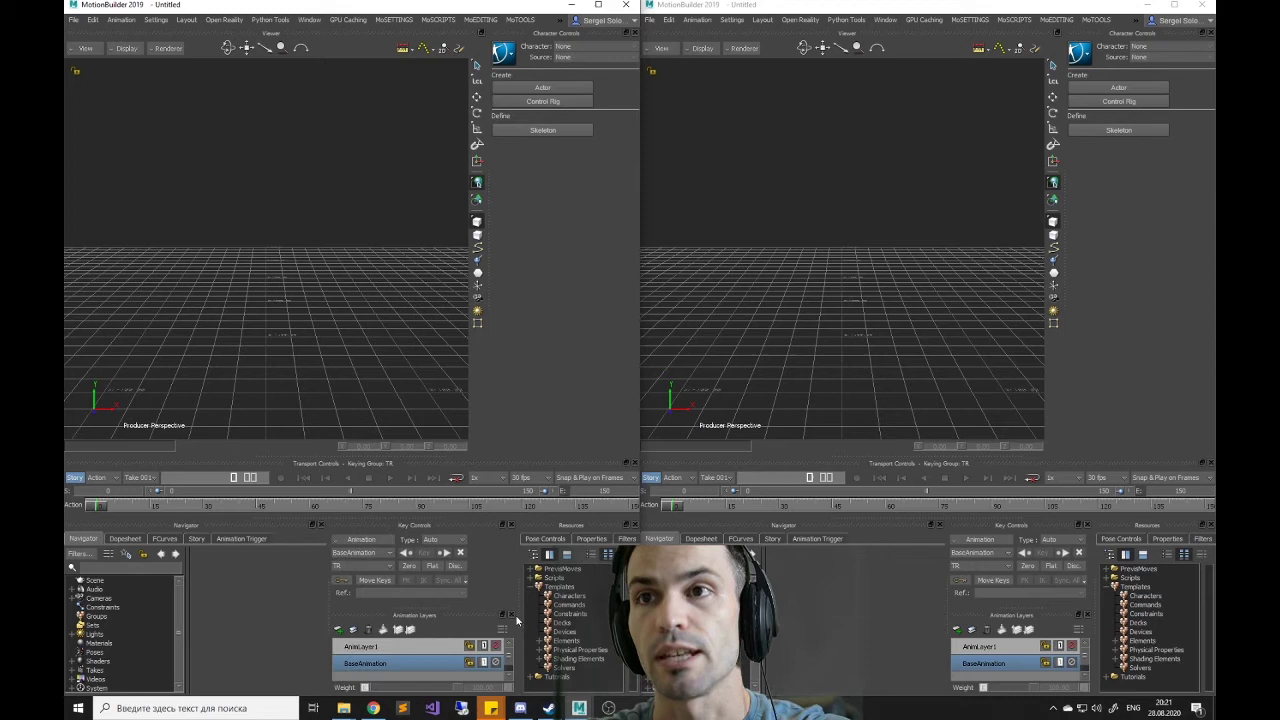
drag(520, 619, 378, 621)
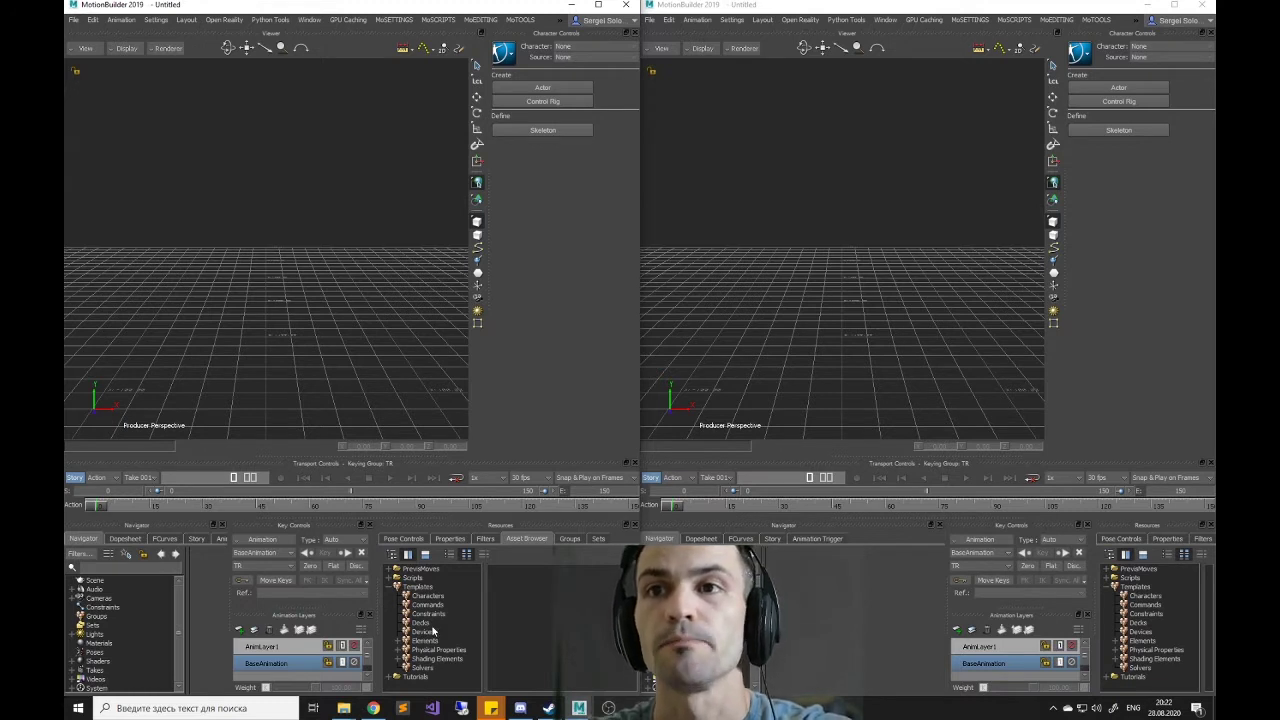
- Open the mia_characterized asset from the Tutorials folder in the first scene, with the No Animation option
click(424, 632)
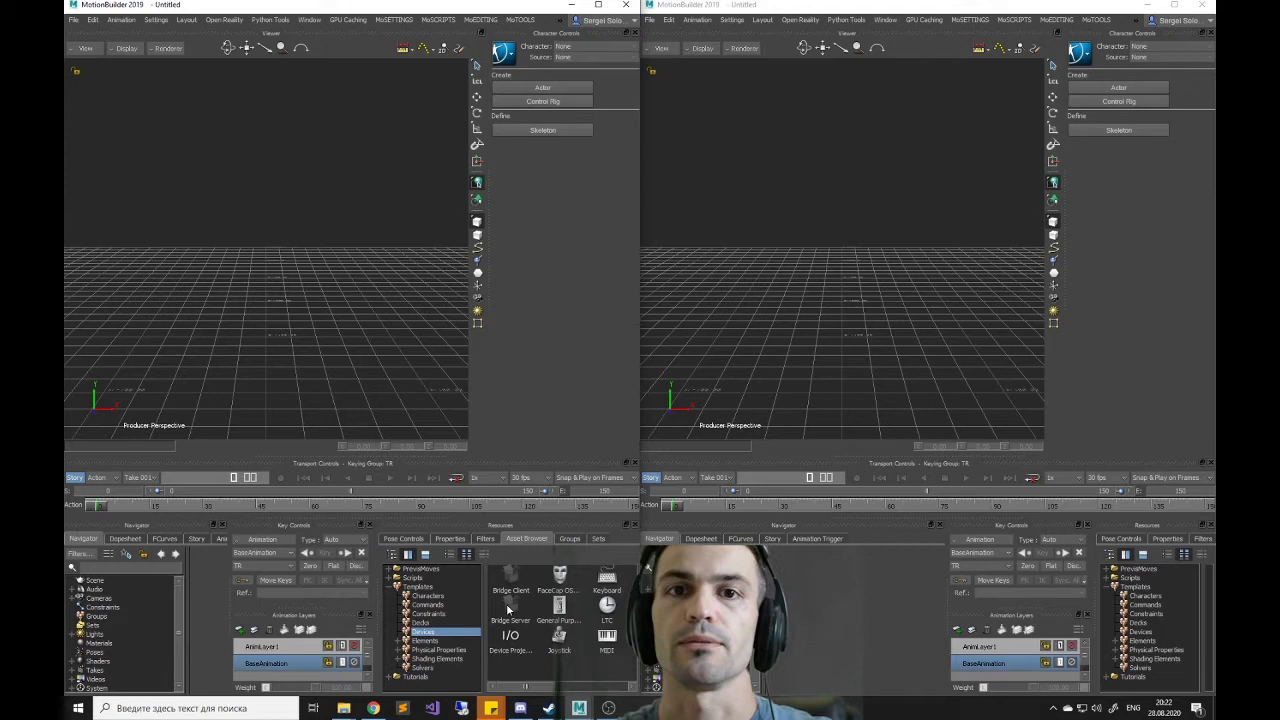
click(417, 678)
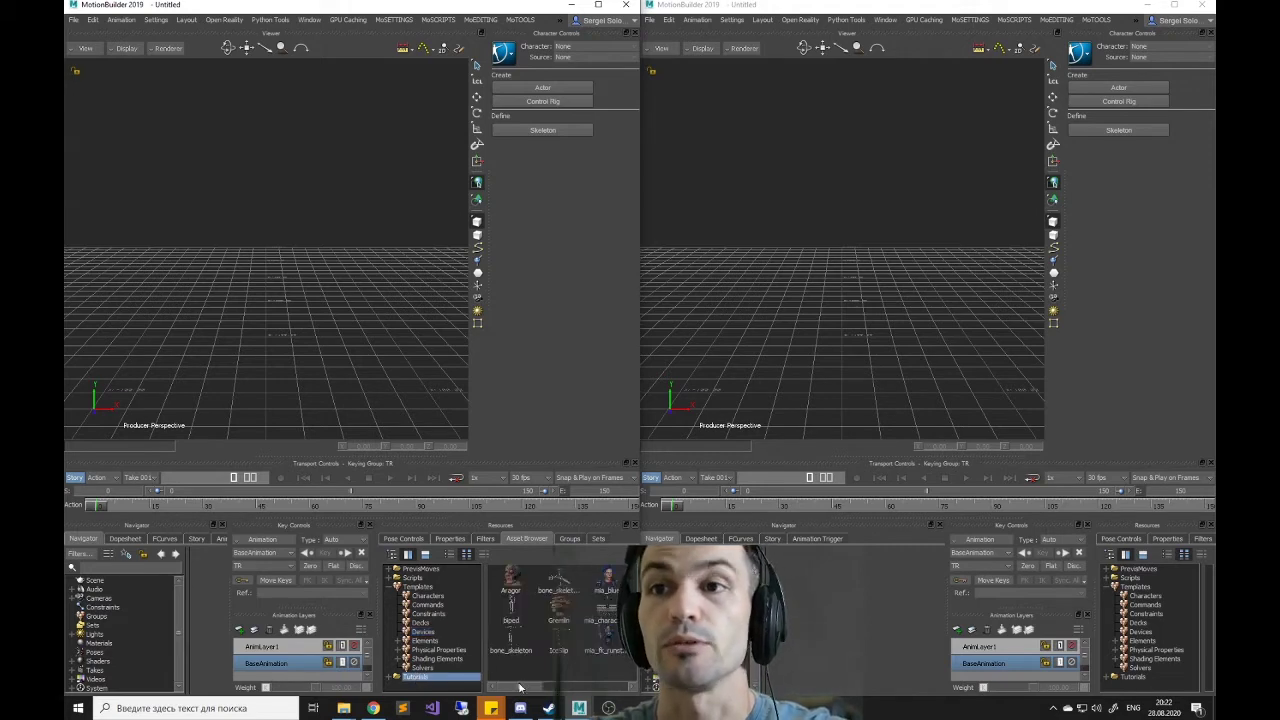
drag(523, 686, 549, 679)
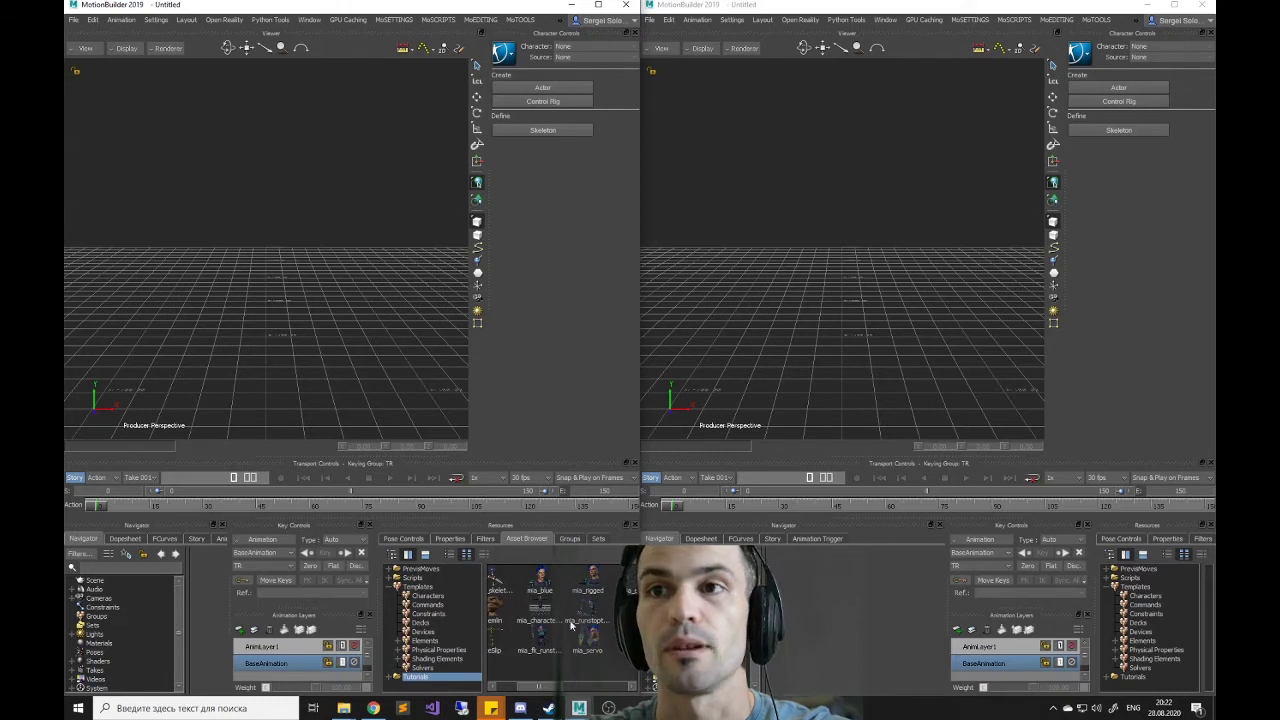
drag(552, 619, 352, 303)
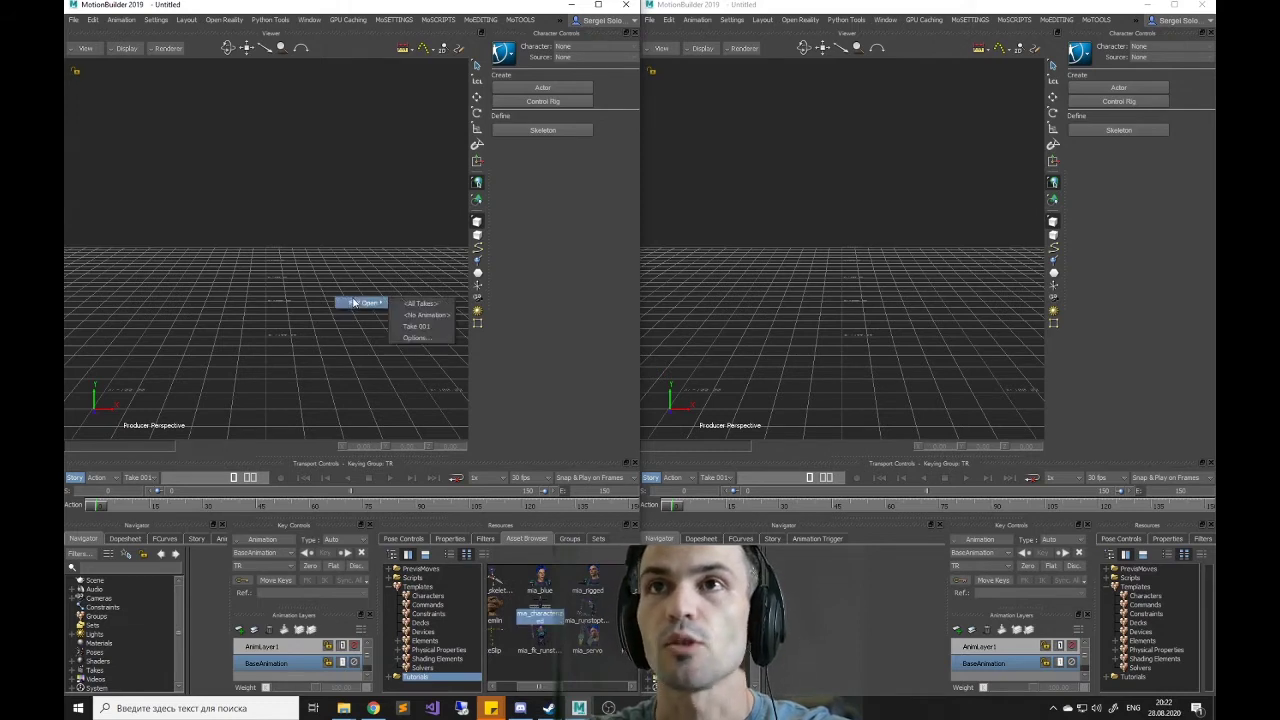
click(425, 315)
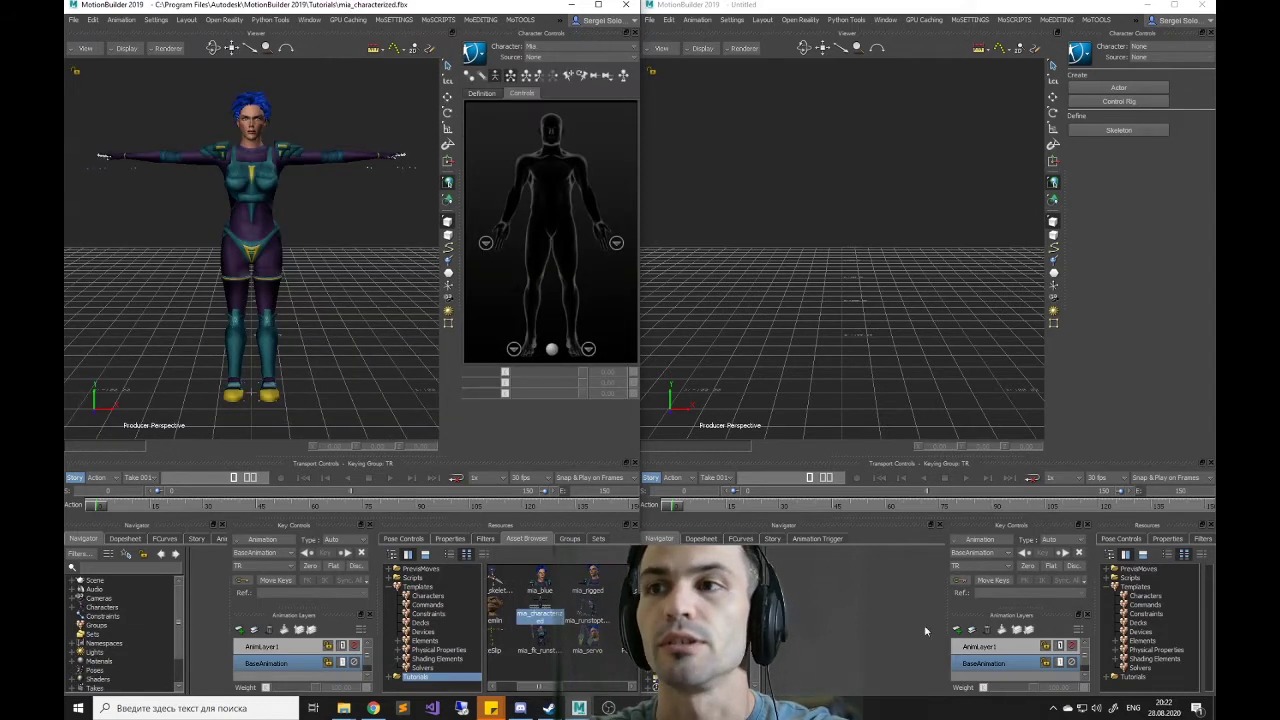
- In the second MotionBuilder window, enlarge the Asset Browser and open the Tutorials asset mia_characterized with All Takes
click(1130, 678)
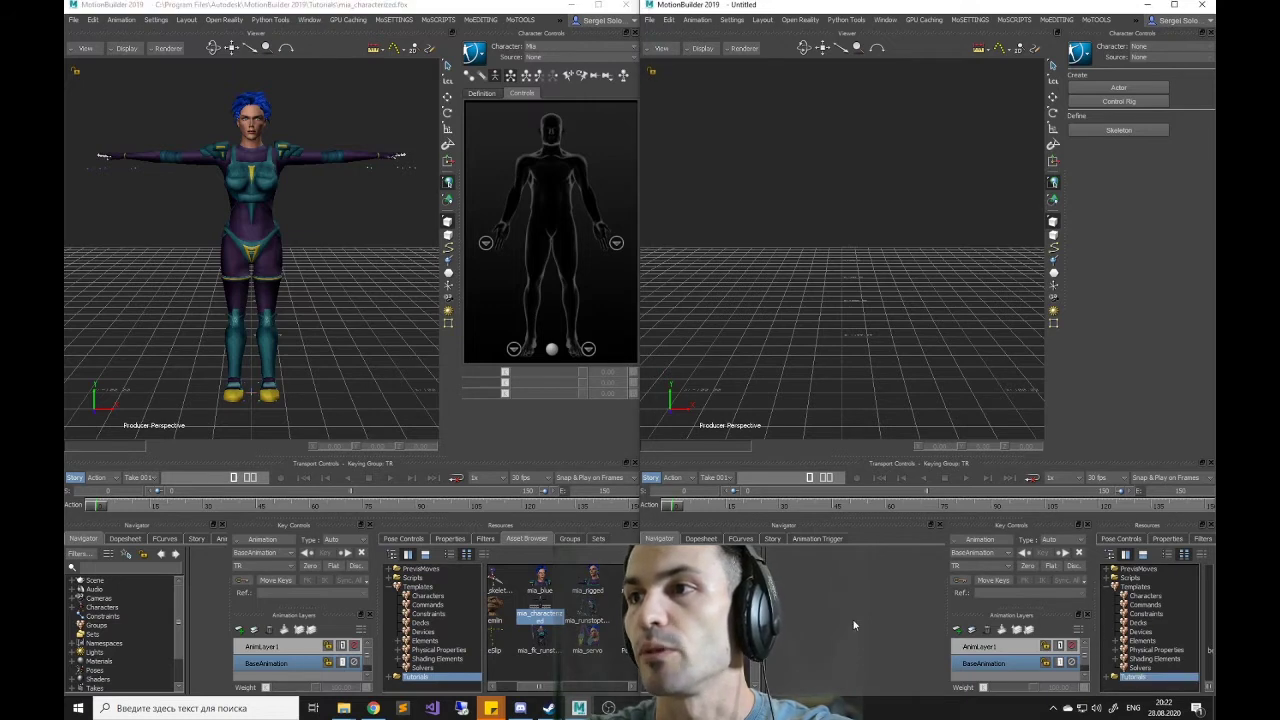
drag(945, 600, 852, 600)
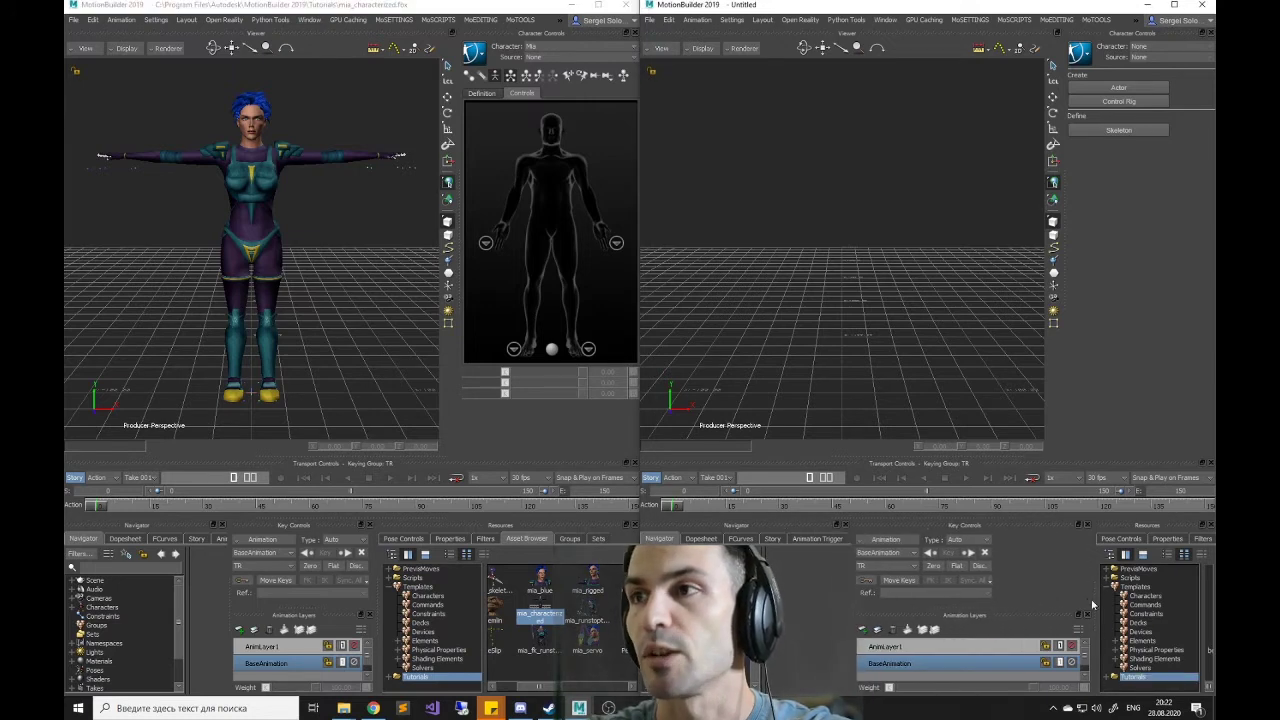
drag(1093, 597, 996, 602)
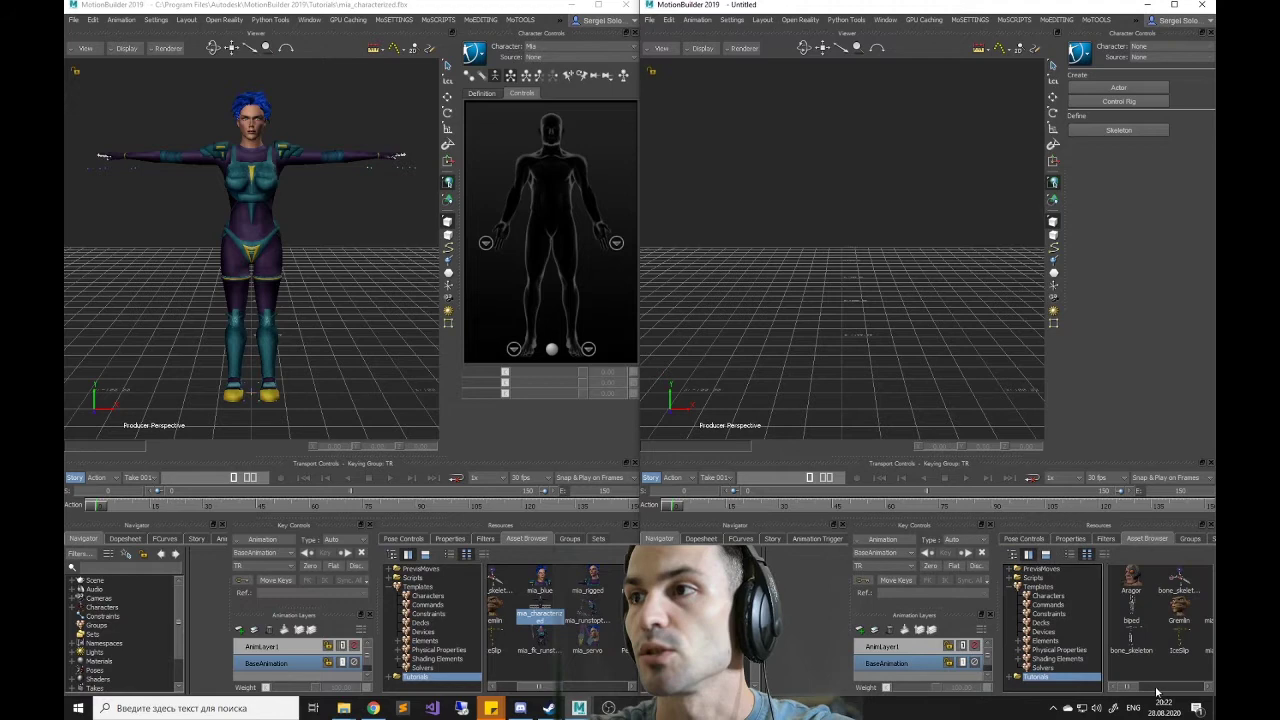
drag(1135, 687, 1152, 690)
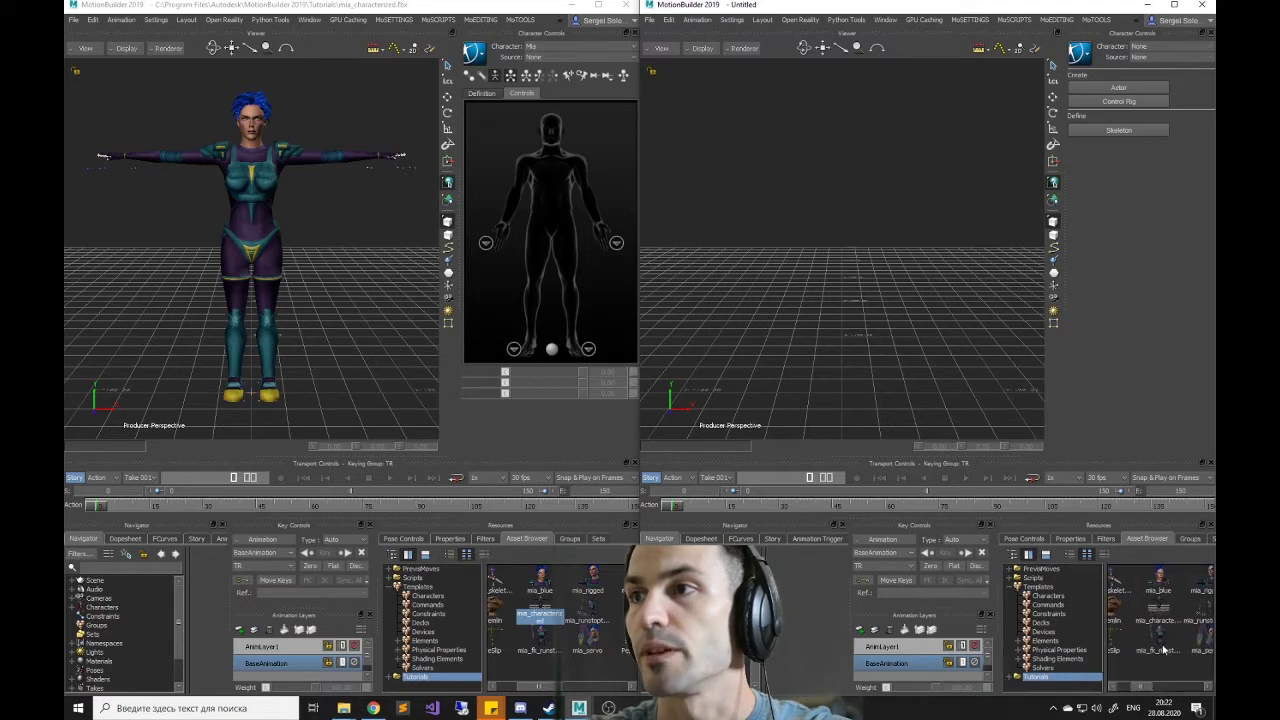
drag(1160, 615, 789, 160)
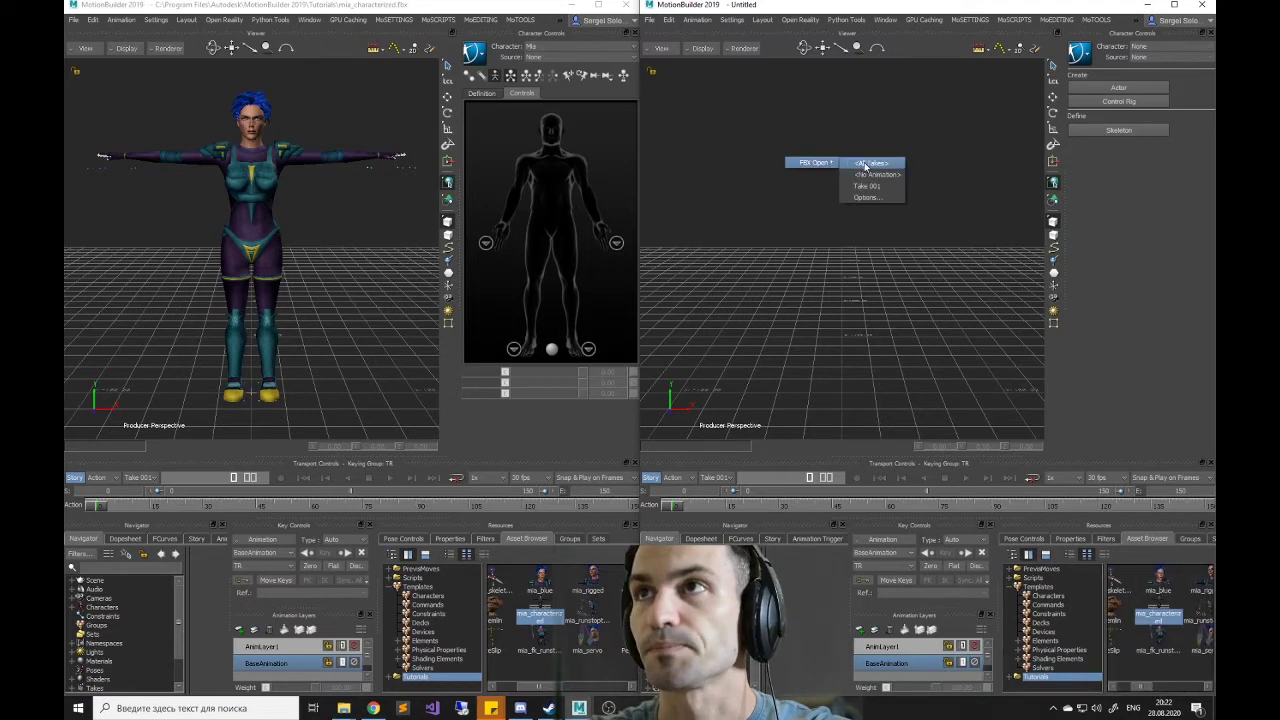
click(865, 164)
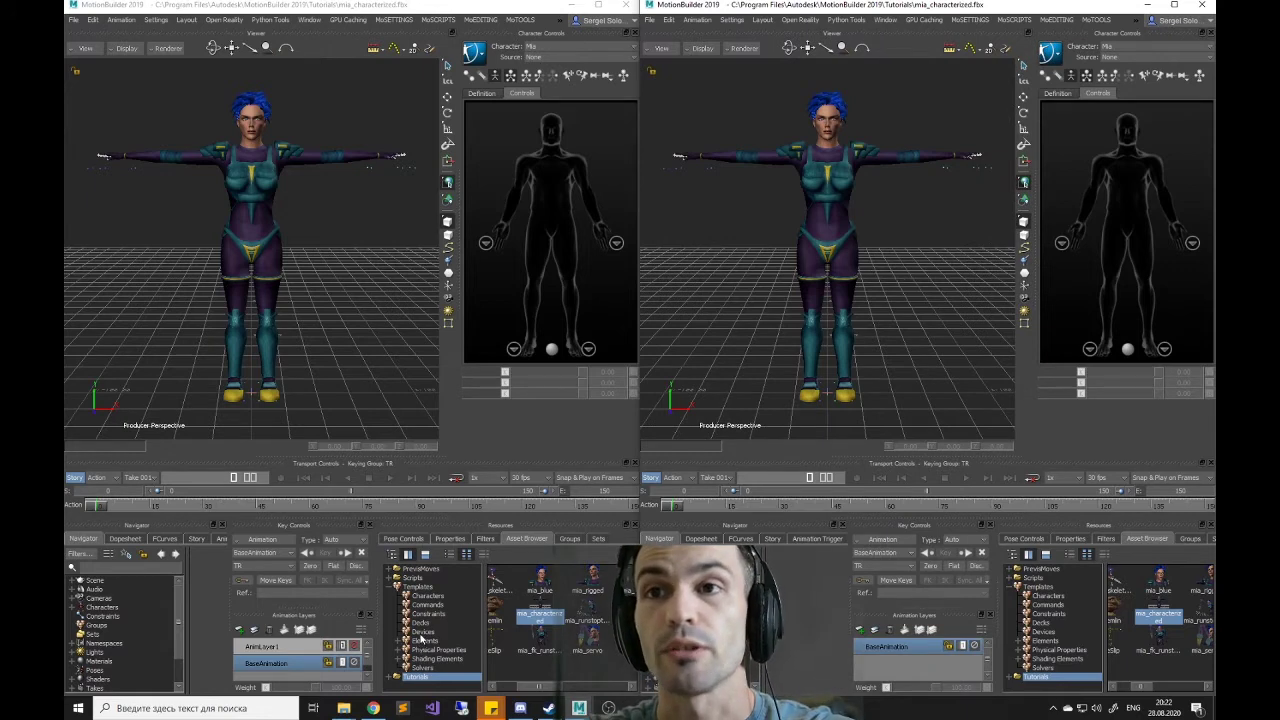
- Add a Bridge Server device to the first window's scene and enlarge that window and its Navigator to expose the device settings
click(420, 632)
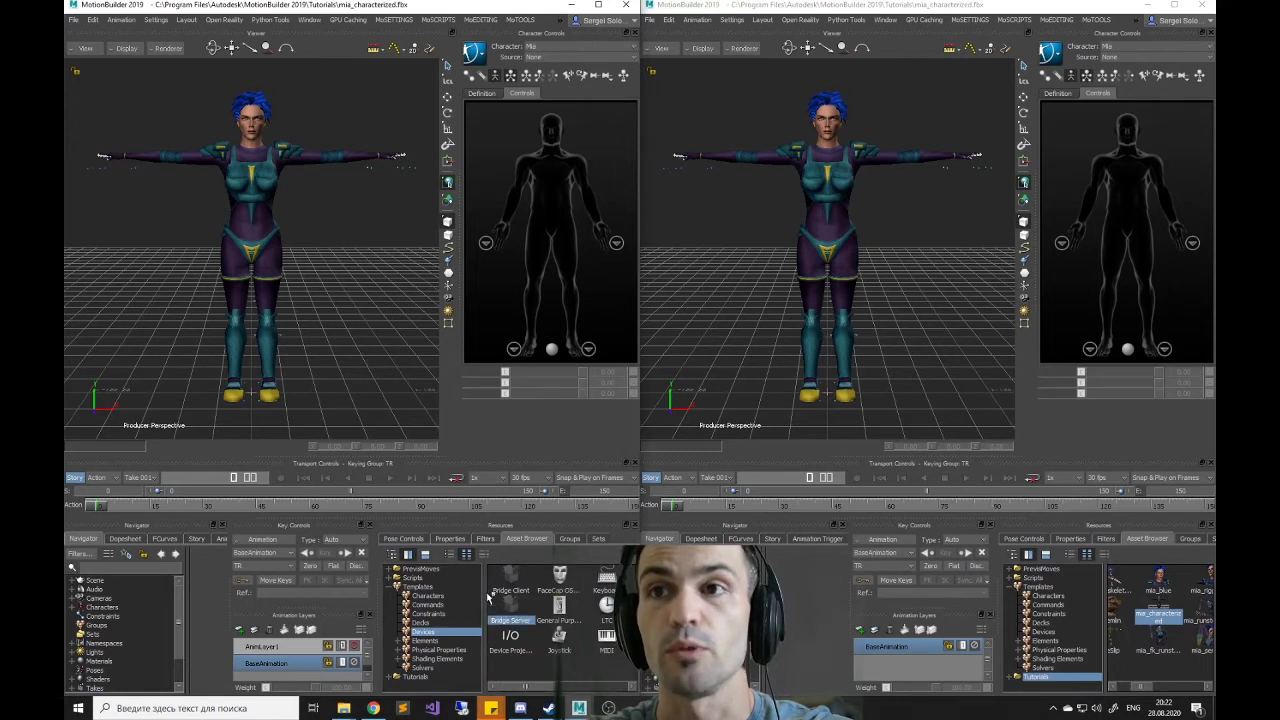
drag(488, 597, 340, 316)
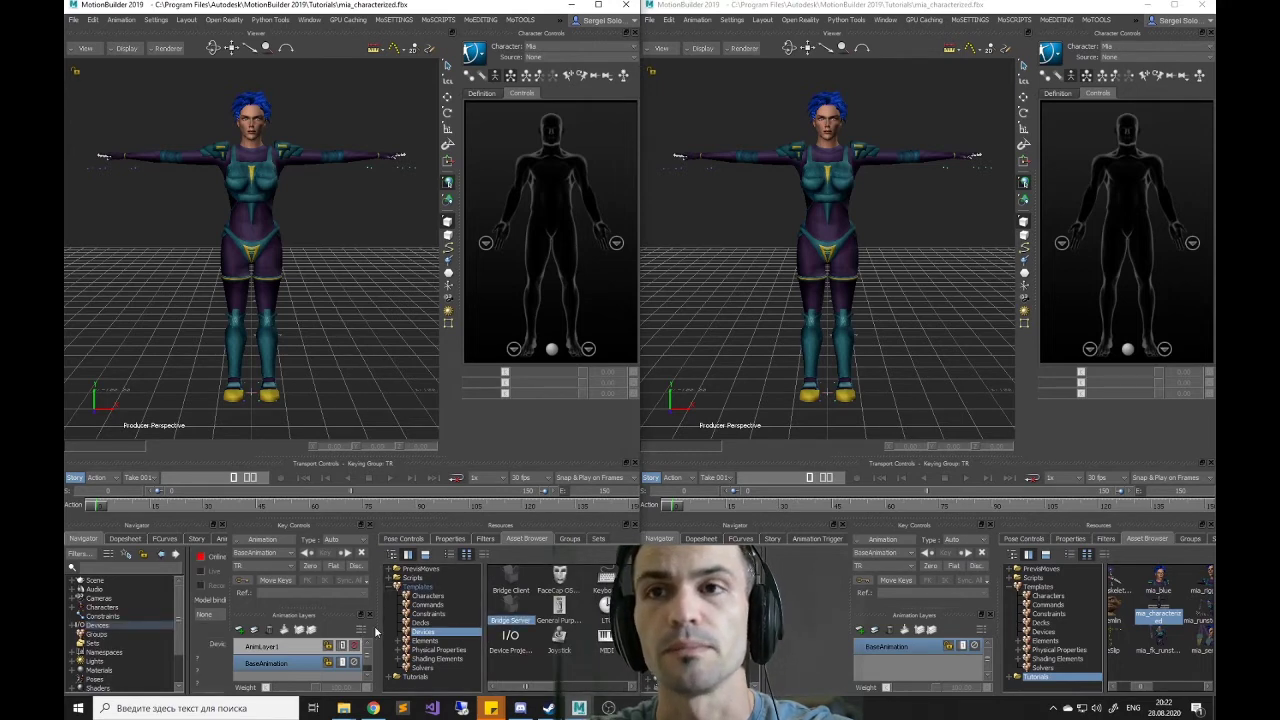
drag(376, 630, 518, 630)
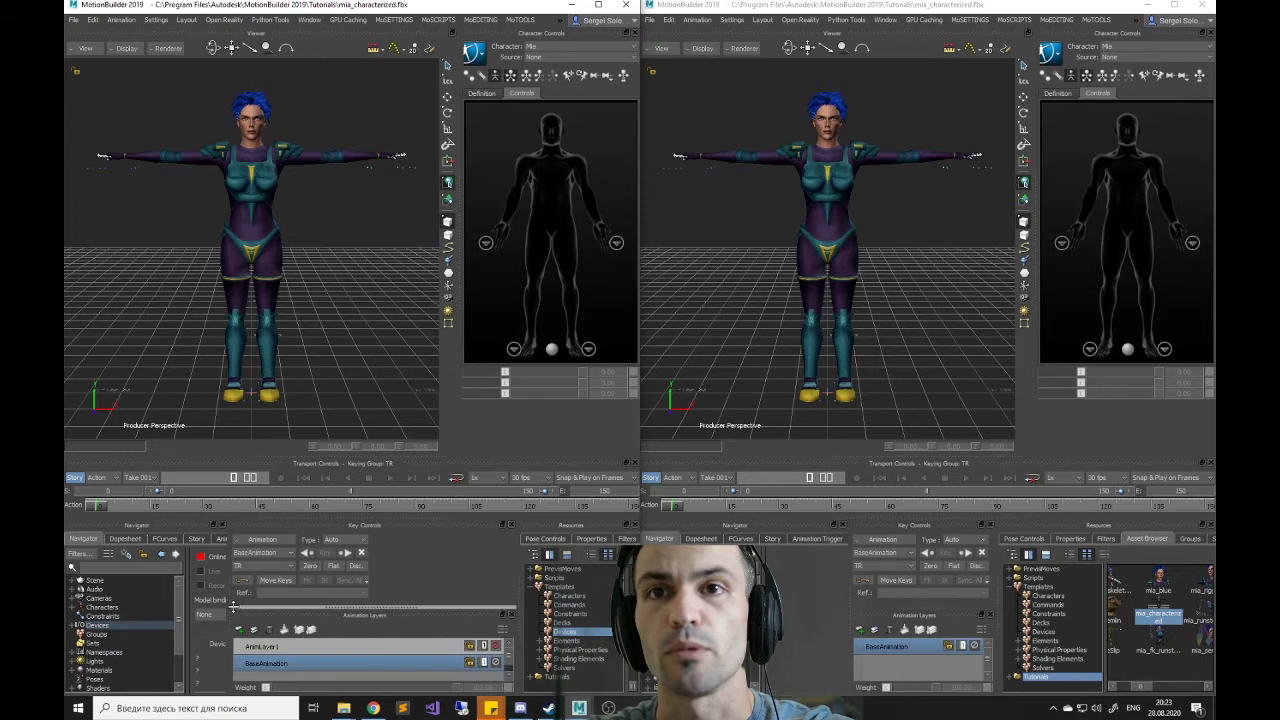
drag(232, 605, 284, 605)
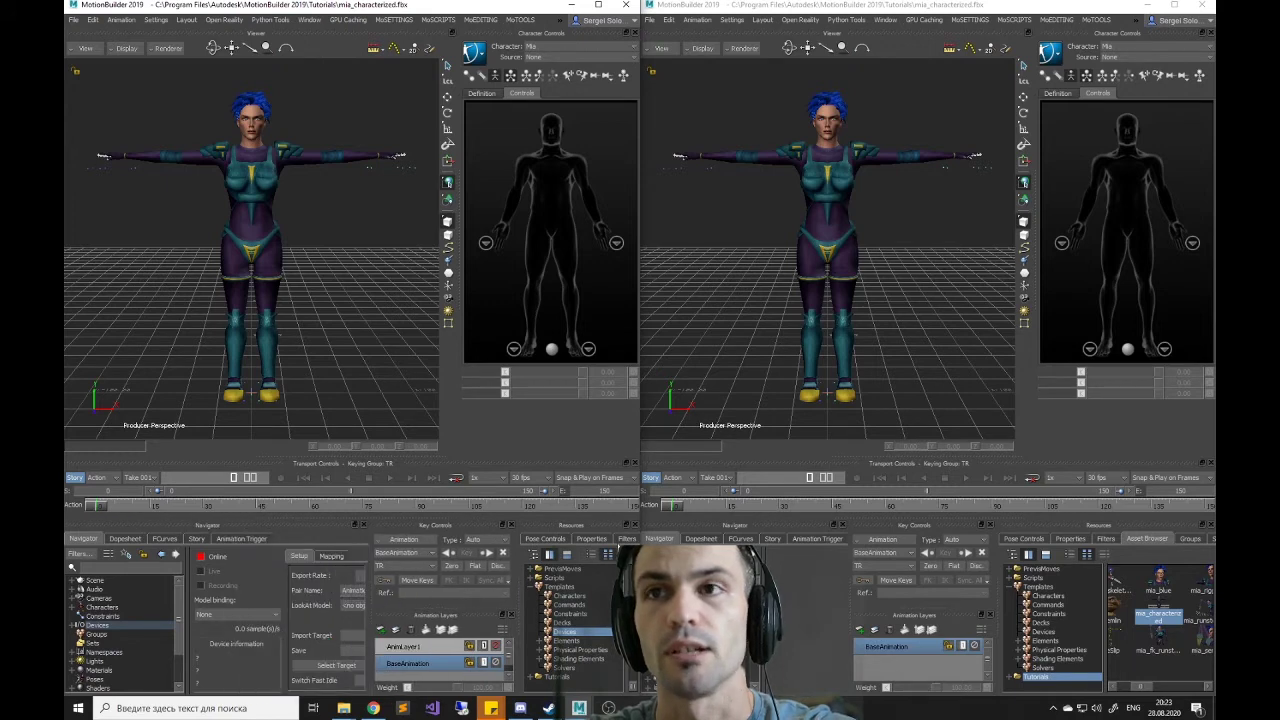
drag(639, 620, 841, 625)
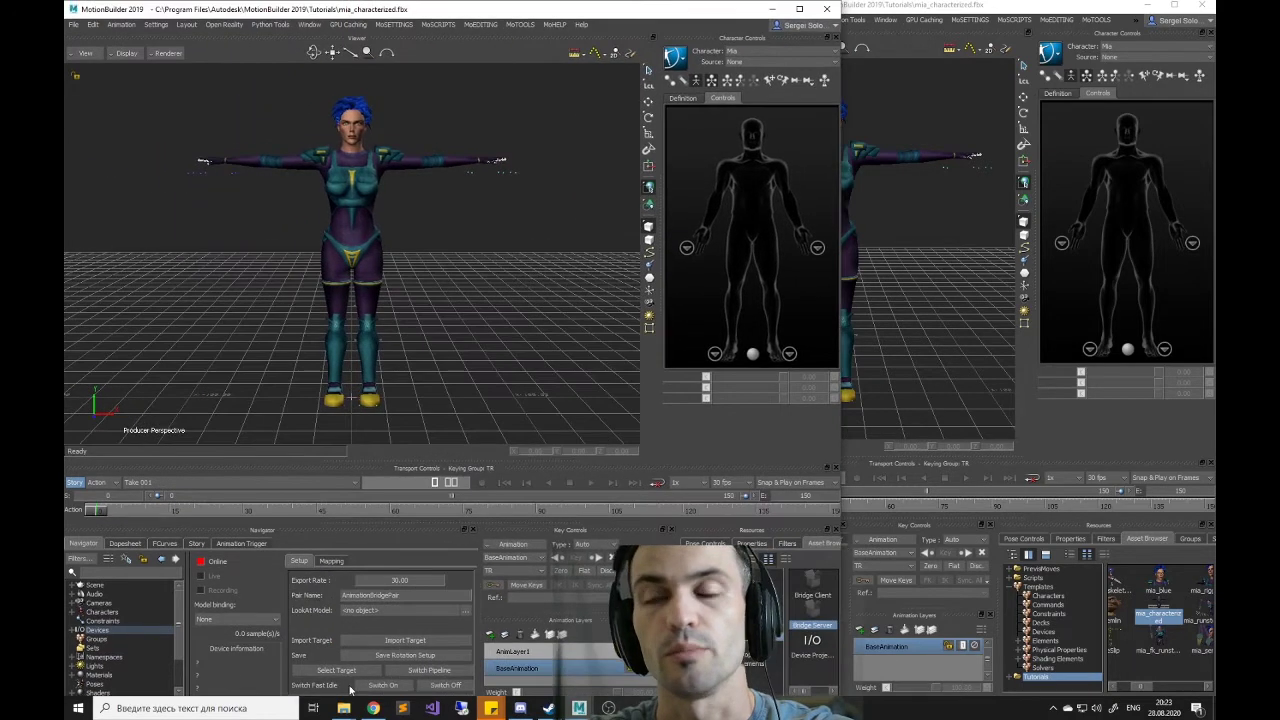
- Show the device's mapping settings and select the skeleton joints in the schematic, leaving out the head end, eyes, hair and pad nodes
click(331, 561)
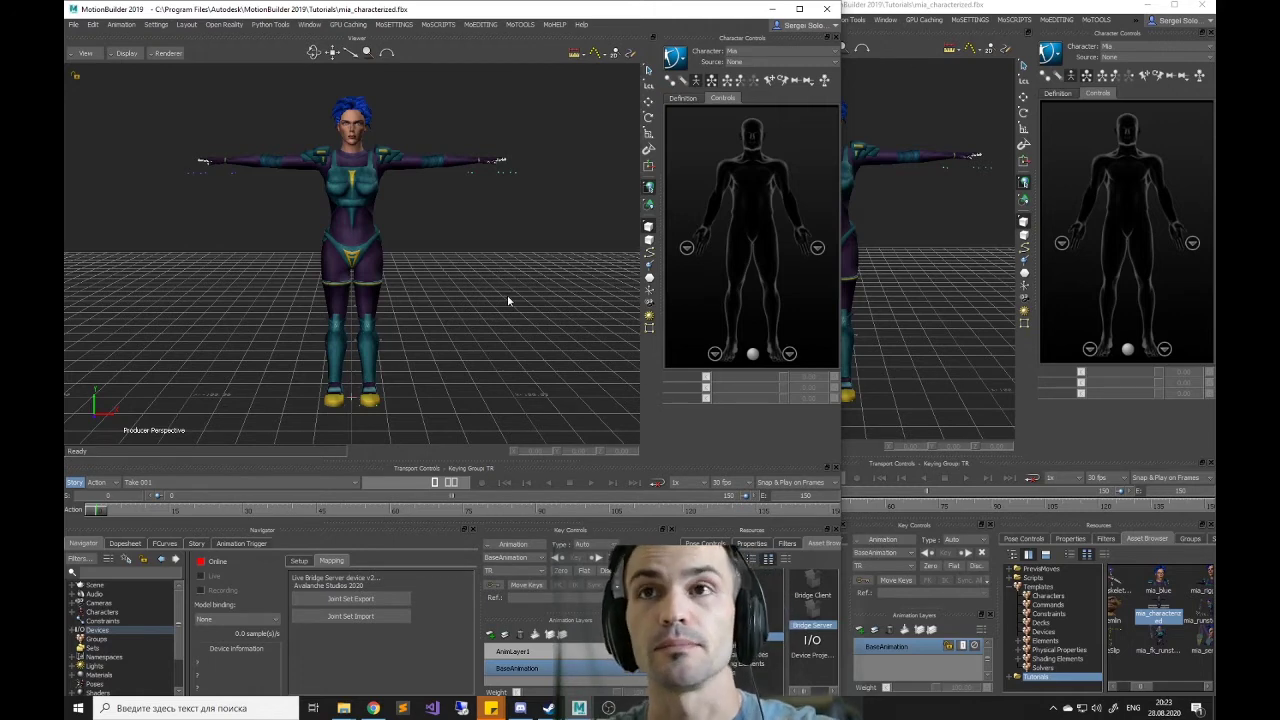
key(ctrl+w)
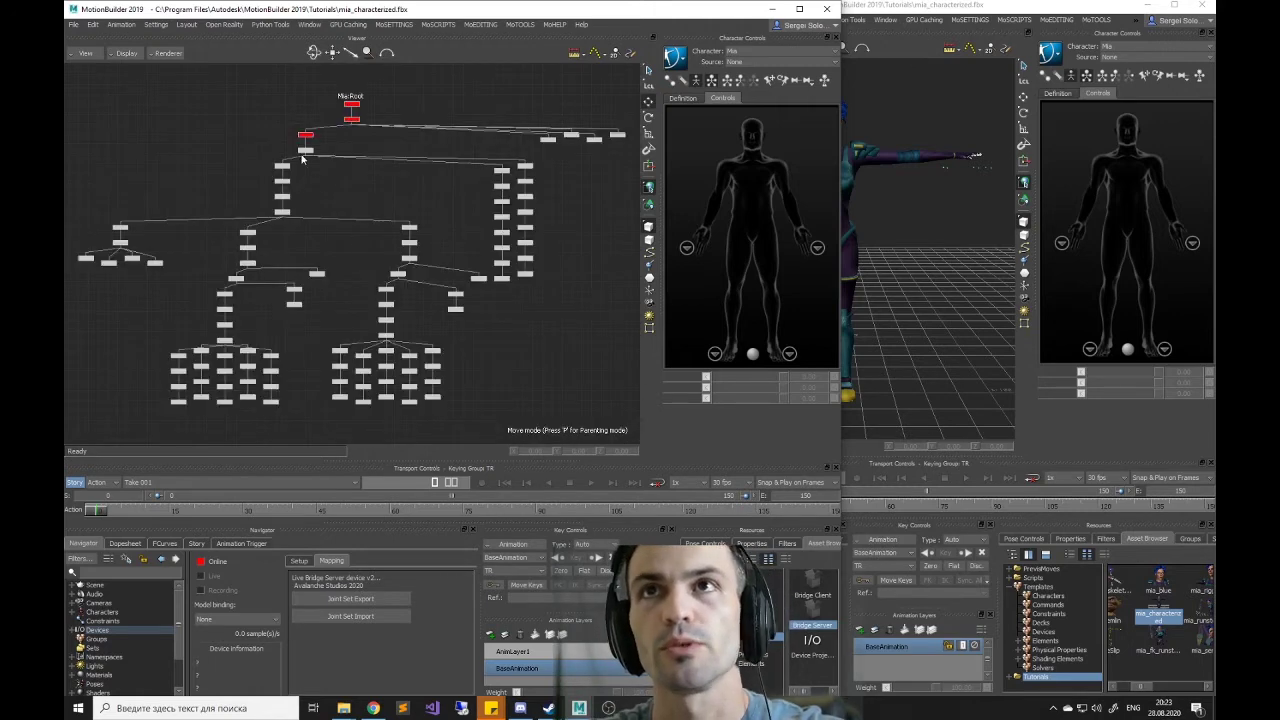
ctrl+drag(259, 309, 516, 328)
shift+drag(178, 297, 240, 309)
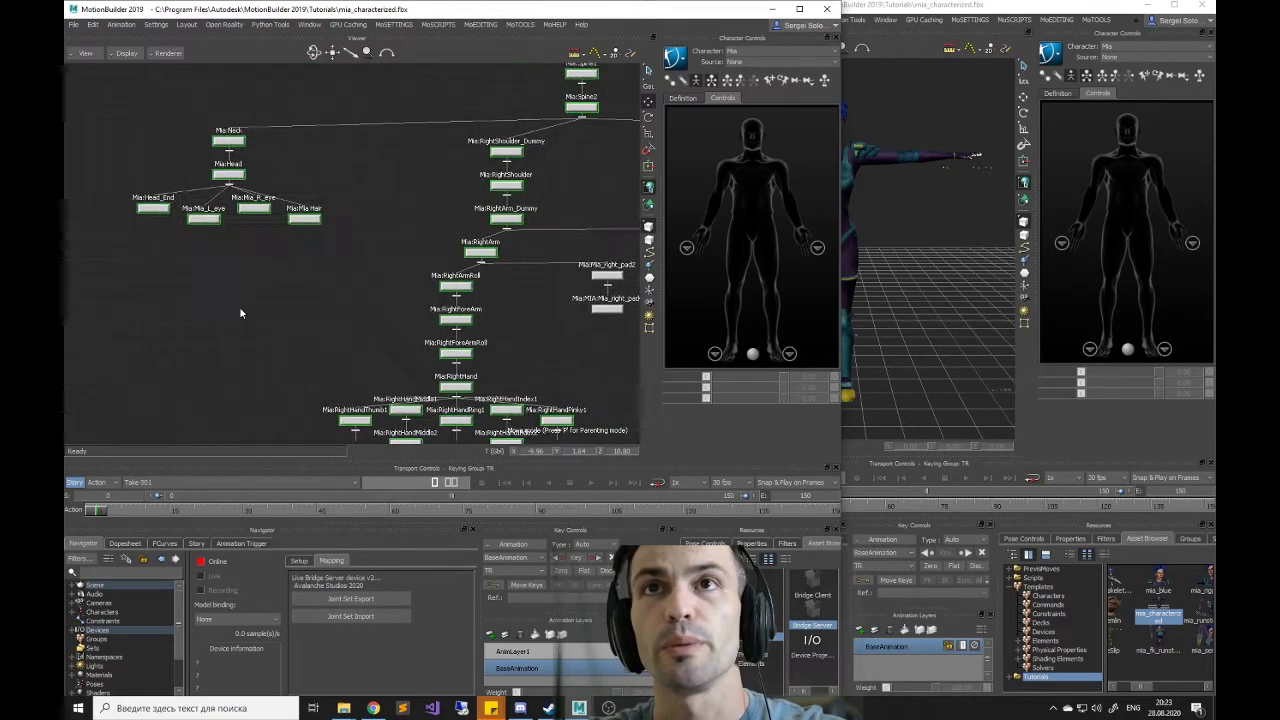
ctrl+drag(134, 283, 397, 206)
shift+drag(391, 296, 160, 310)
ctrl+drag(455, 355, 506, 289)
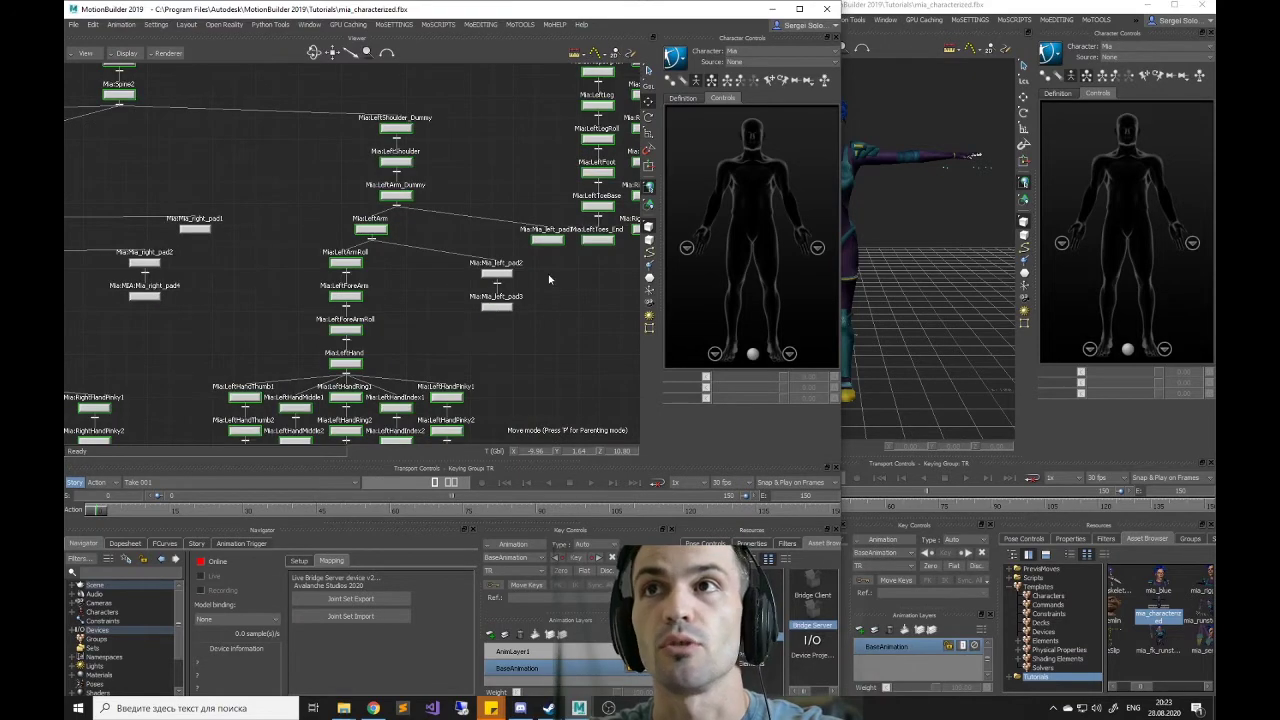
ctrl+click(547, 240)
scroll(520, 340, down, 5)
shift+drag(479, 344, 501, 319)
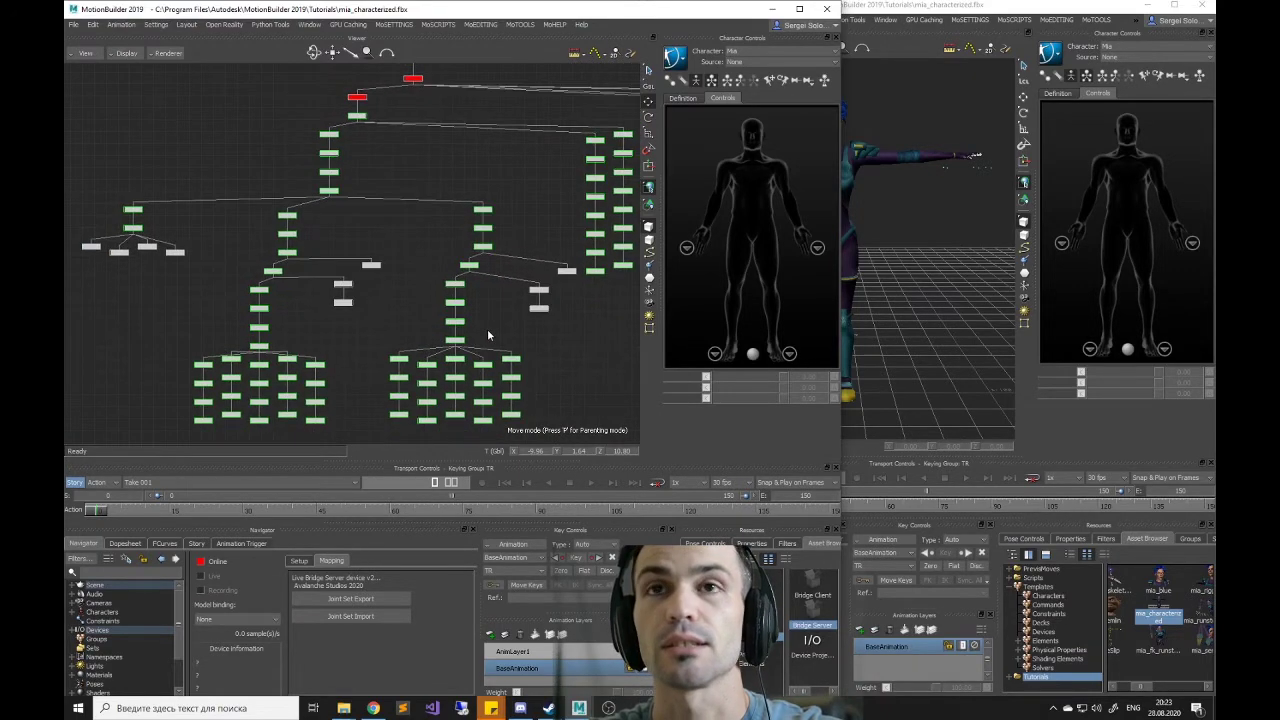
key(ctrl+e)
ctrl+shift+drag(469, 271, 456, 335)
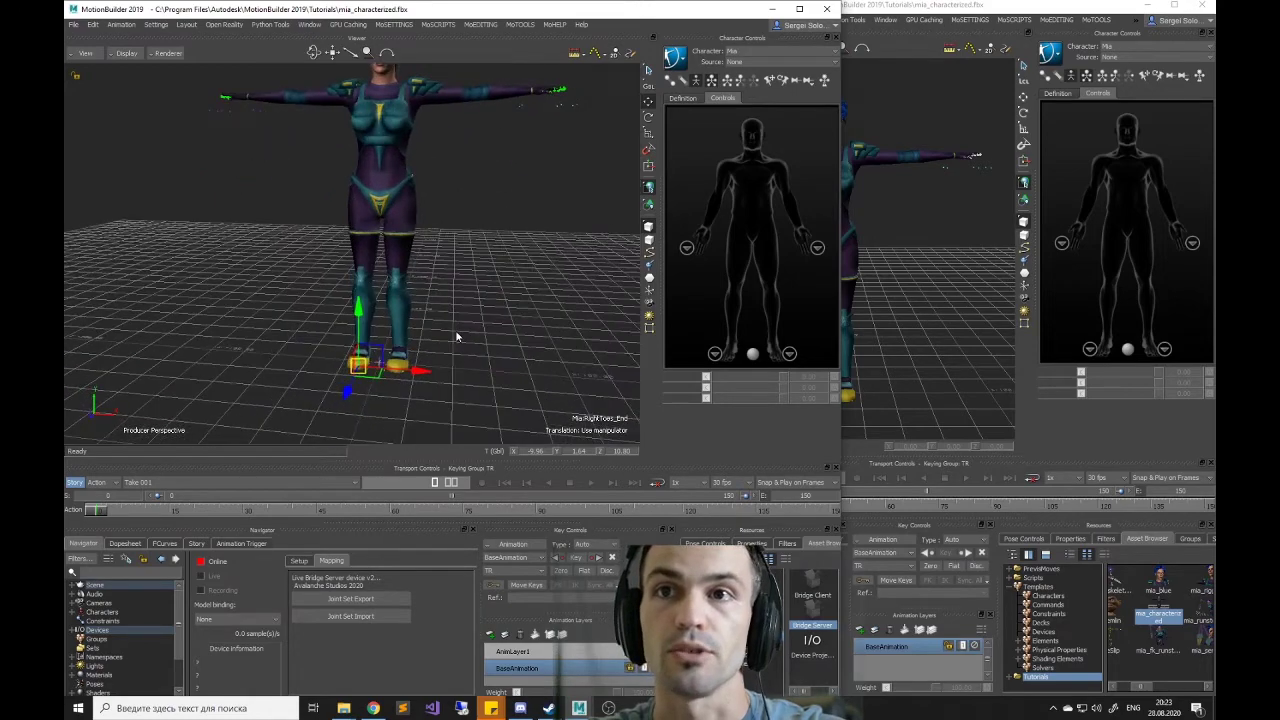
- Export the selected joints as a joint set to body_set.xml on drive D:, replacing the existing file
click(375, 599)
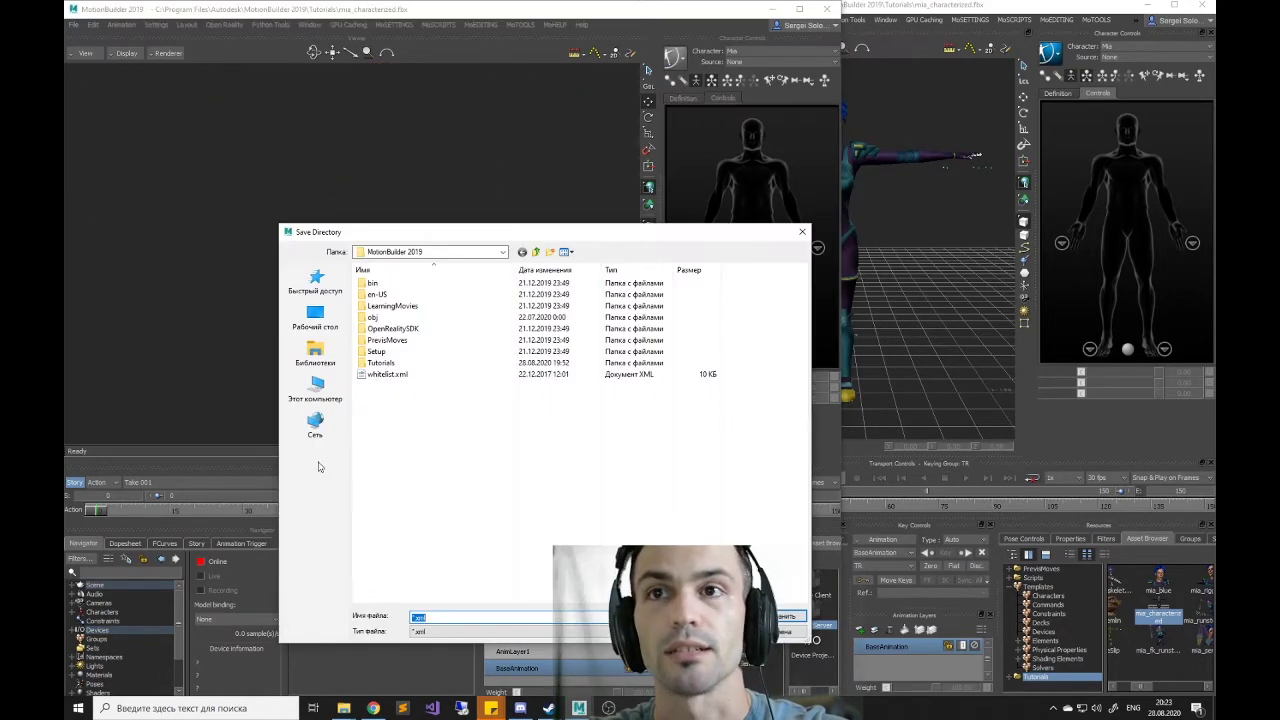
click(310, 385)
double_click(534, 402)
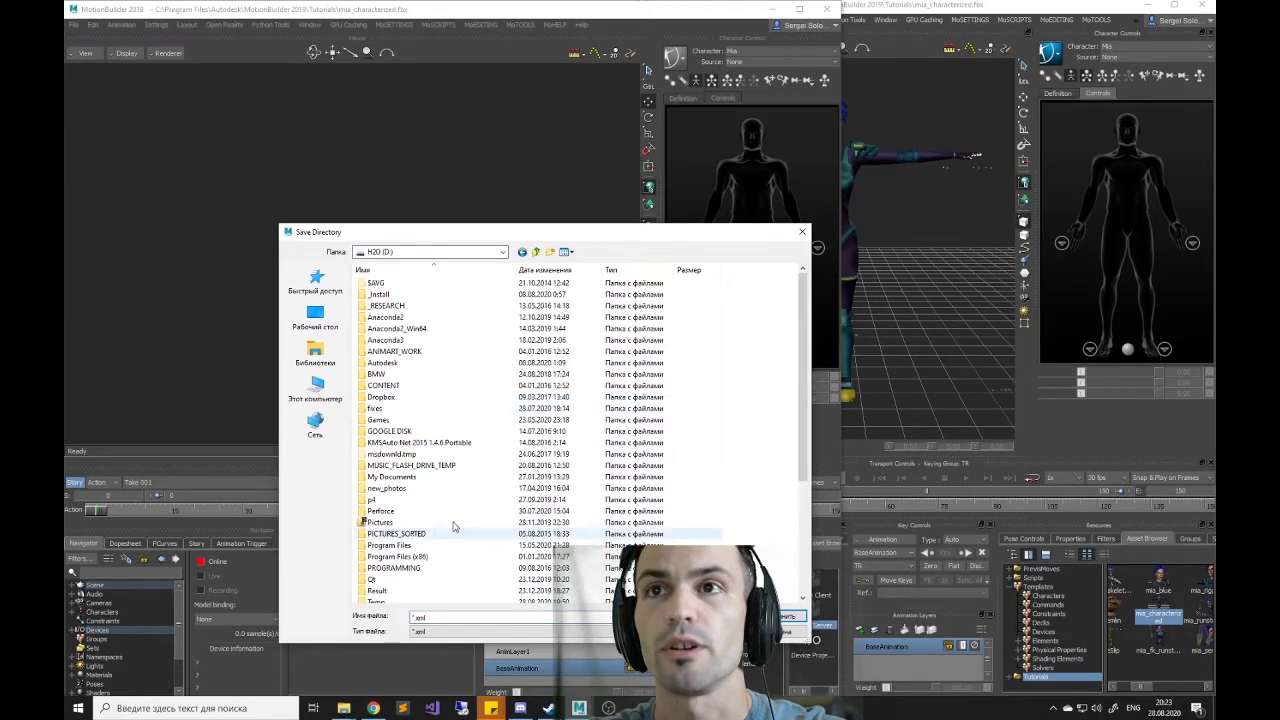
scroll(453, 527, down, 5)
click(388, 545)
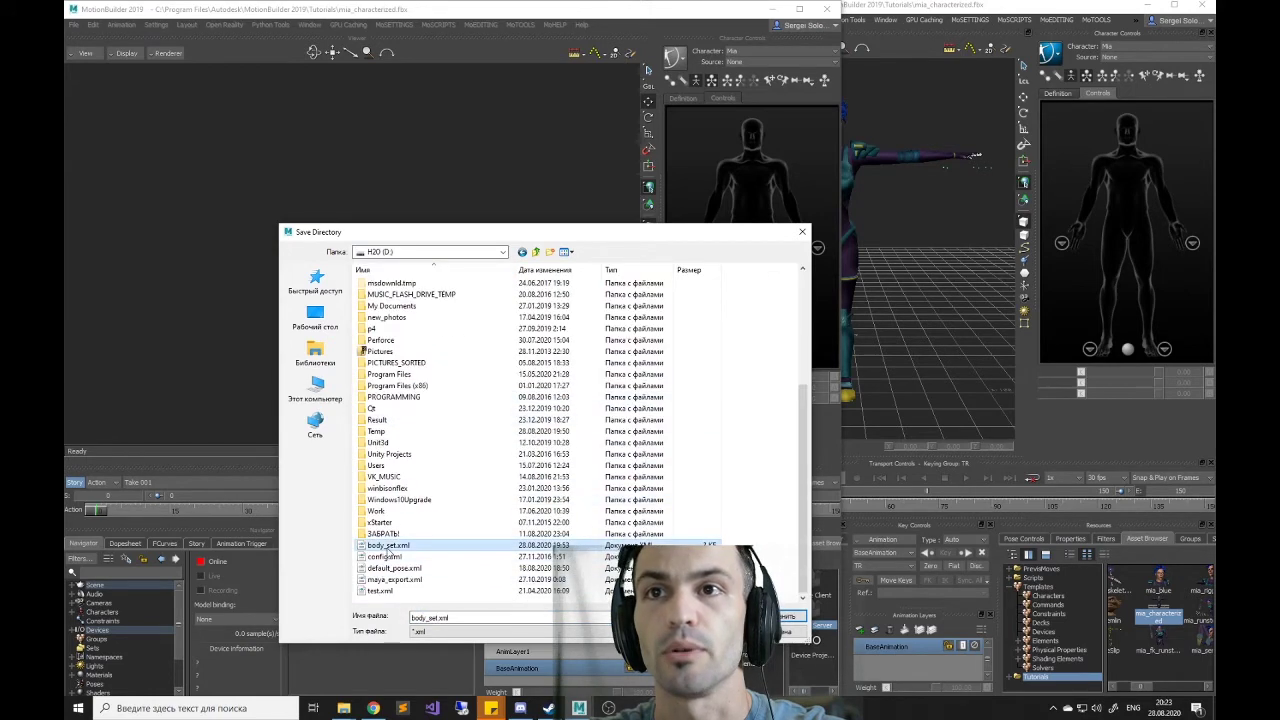
double_click(428, 550)
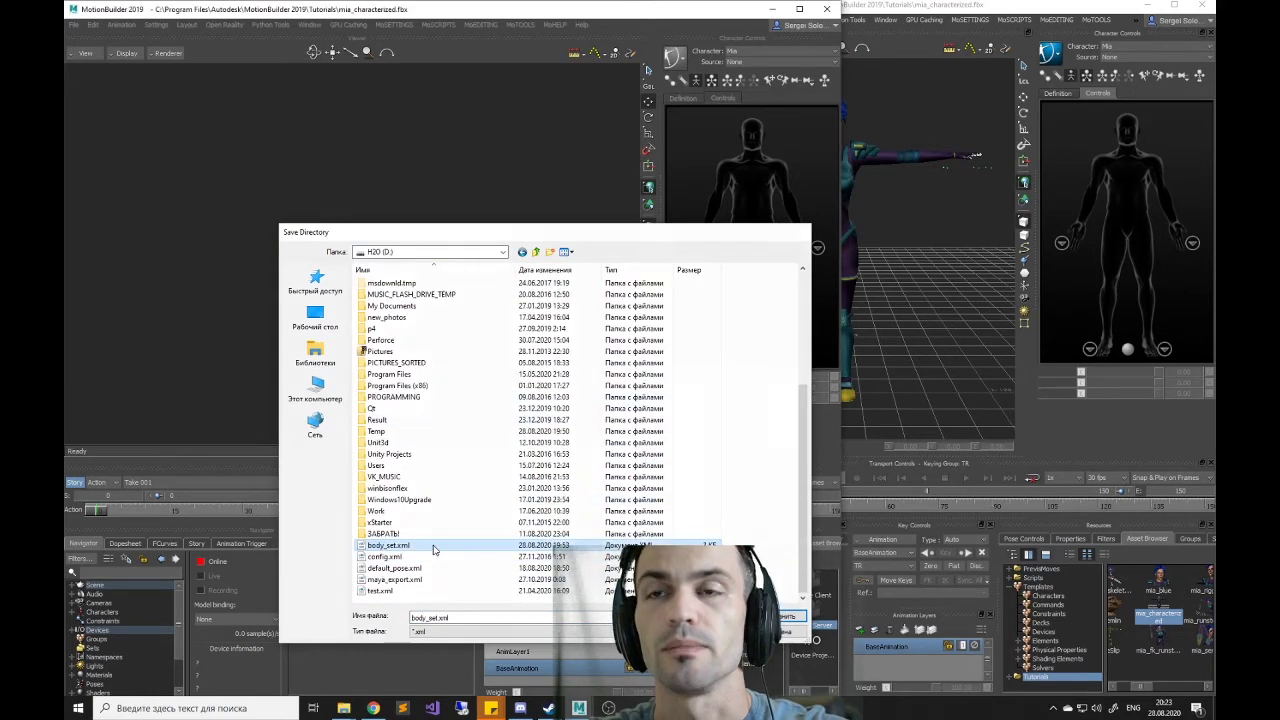
- Import the joint set from body_set.xml into the Bridge Server device and clear the joint selection in the scene
click(372, 616)
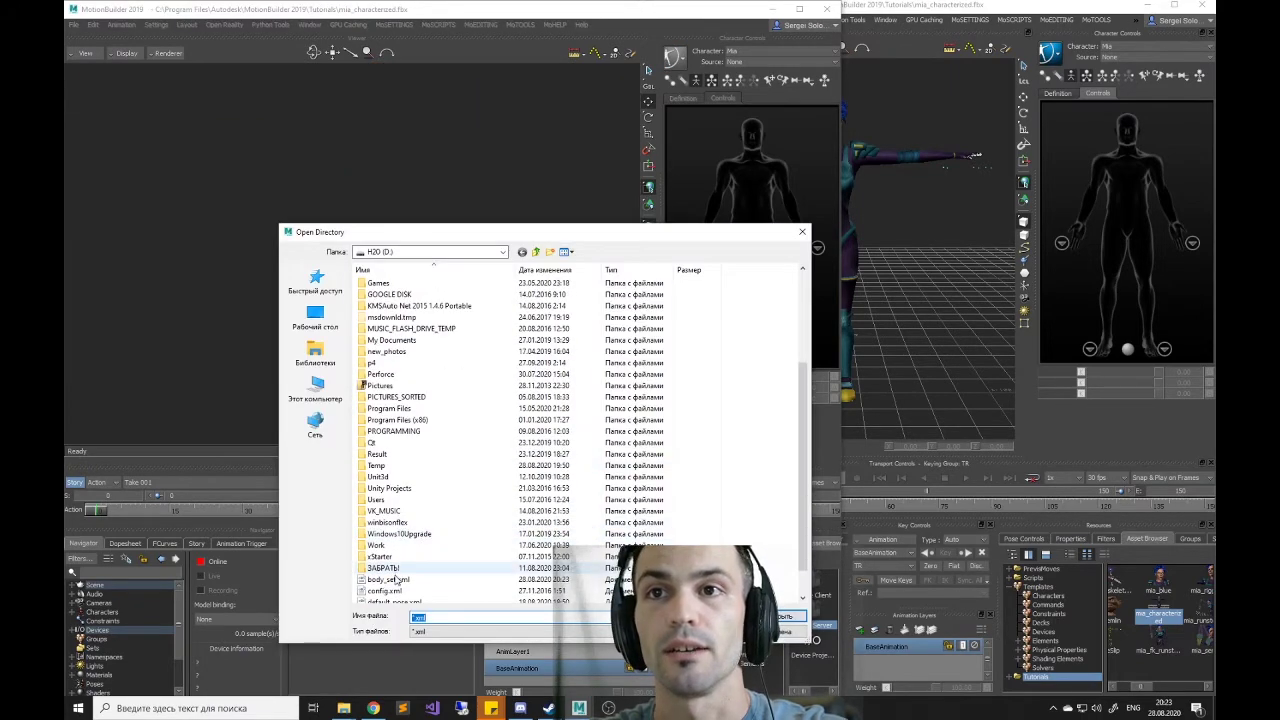
double_click(398, 579)
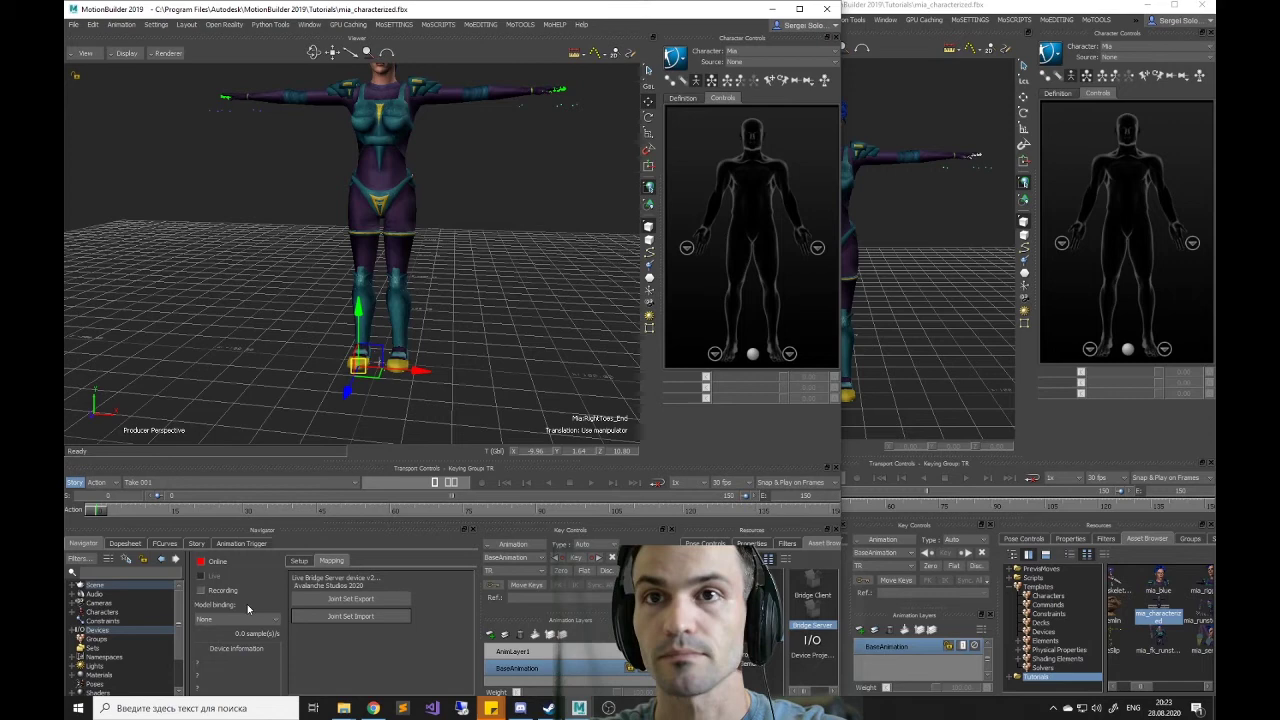
click(469, 401)
ctrl+drag(468, 401, 494, 330)
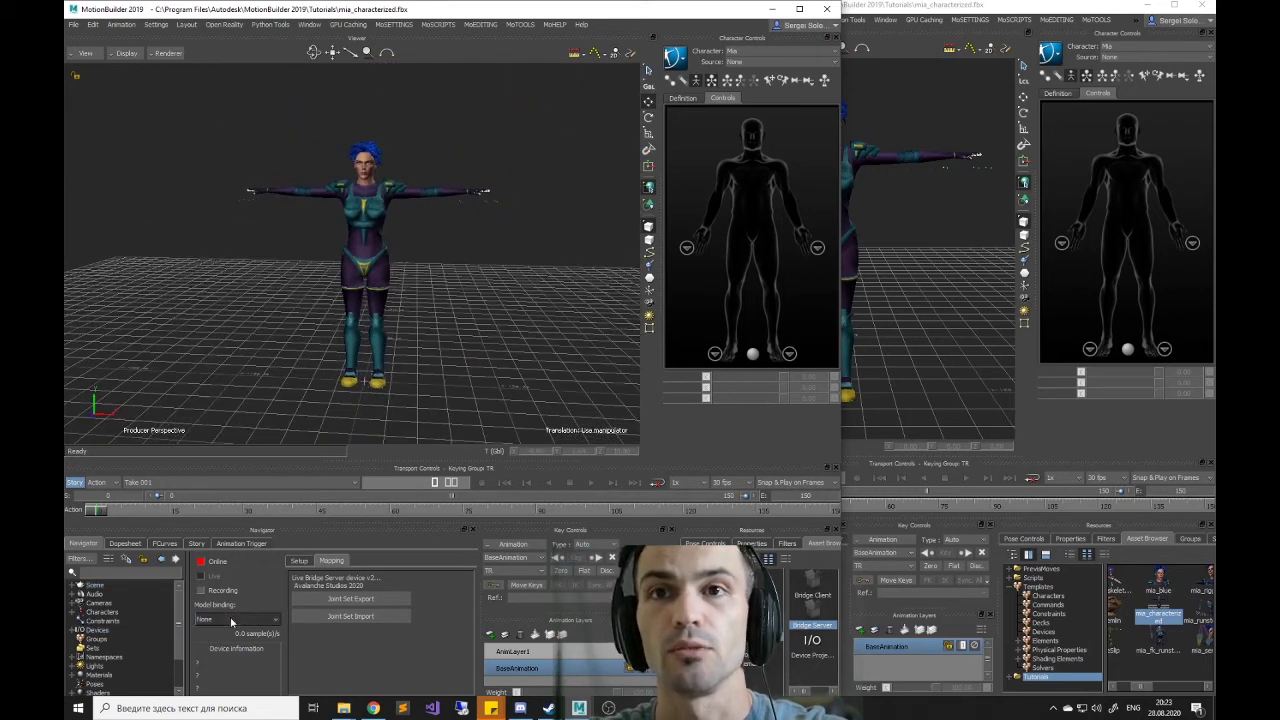
- Set the Bridge Server device's model binding to Mia:Reference
click(235, 619)
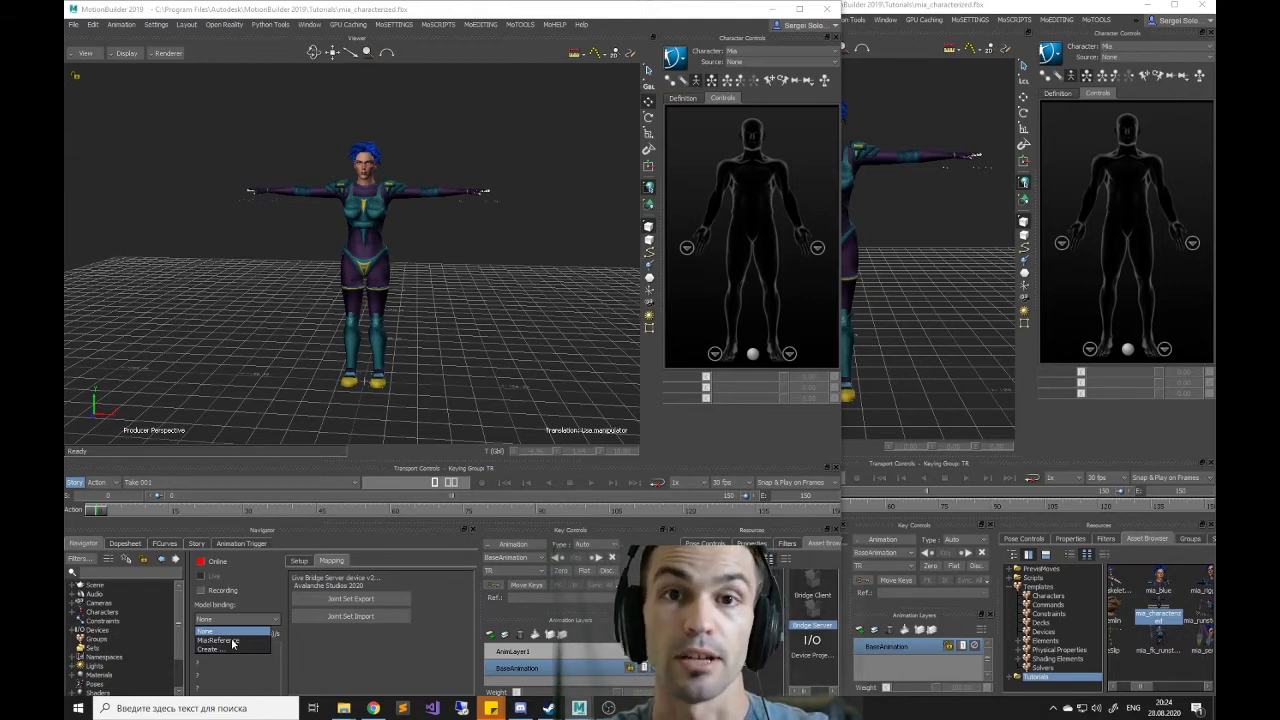
click(232, 643)
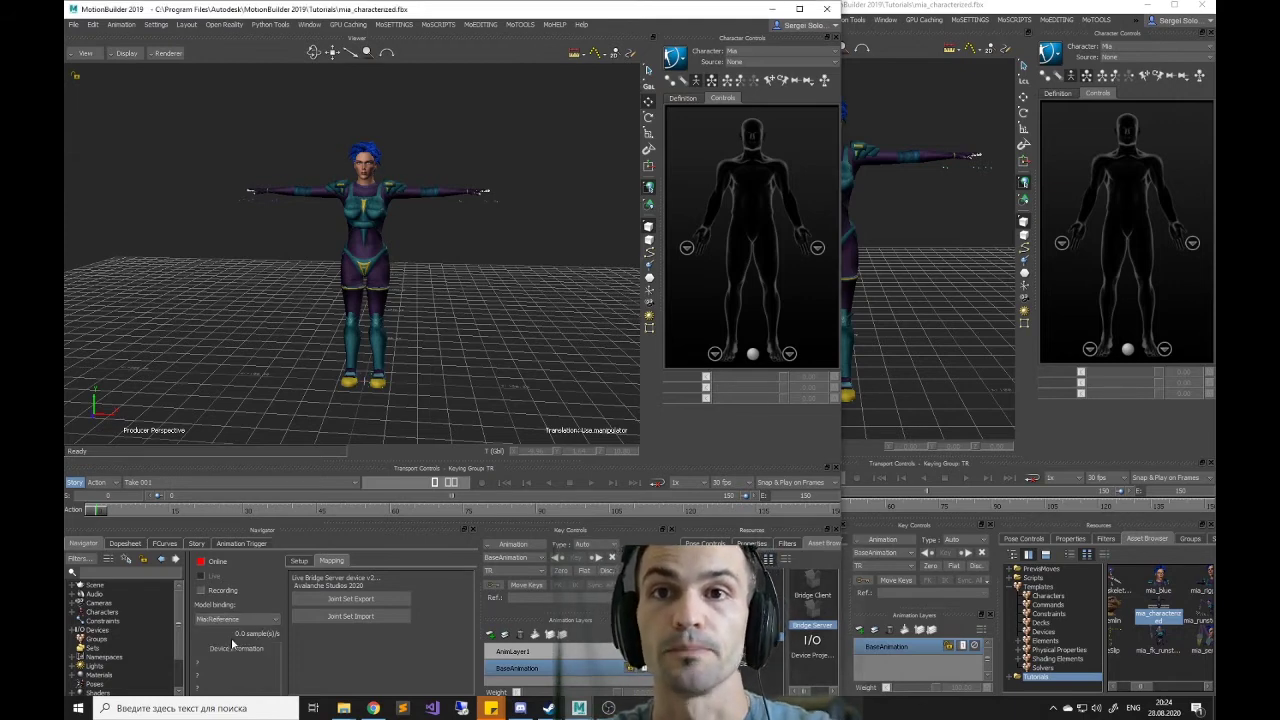
- Bring the Bridge Server device online and live, and narrow the first MotionBuilder window until both instances show side by side
click(203, 566)
click(201, 577)
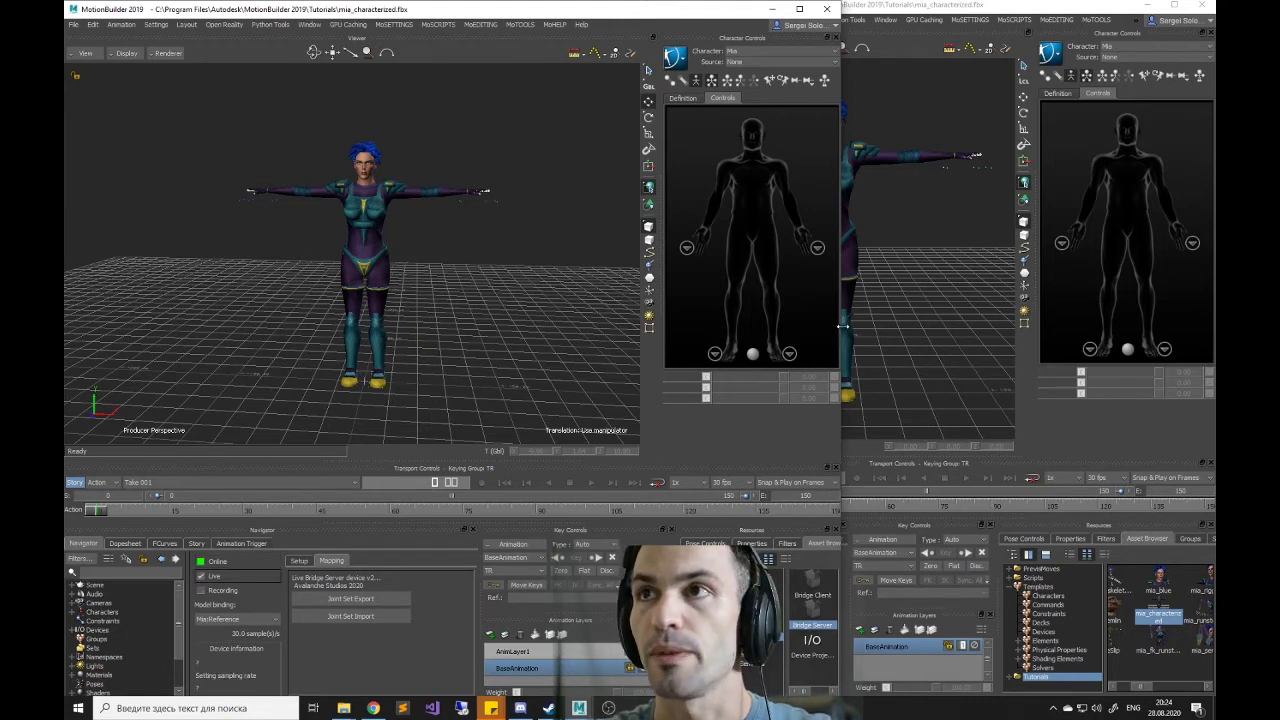
drag(843, 325, 643, 322)
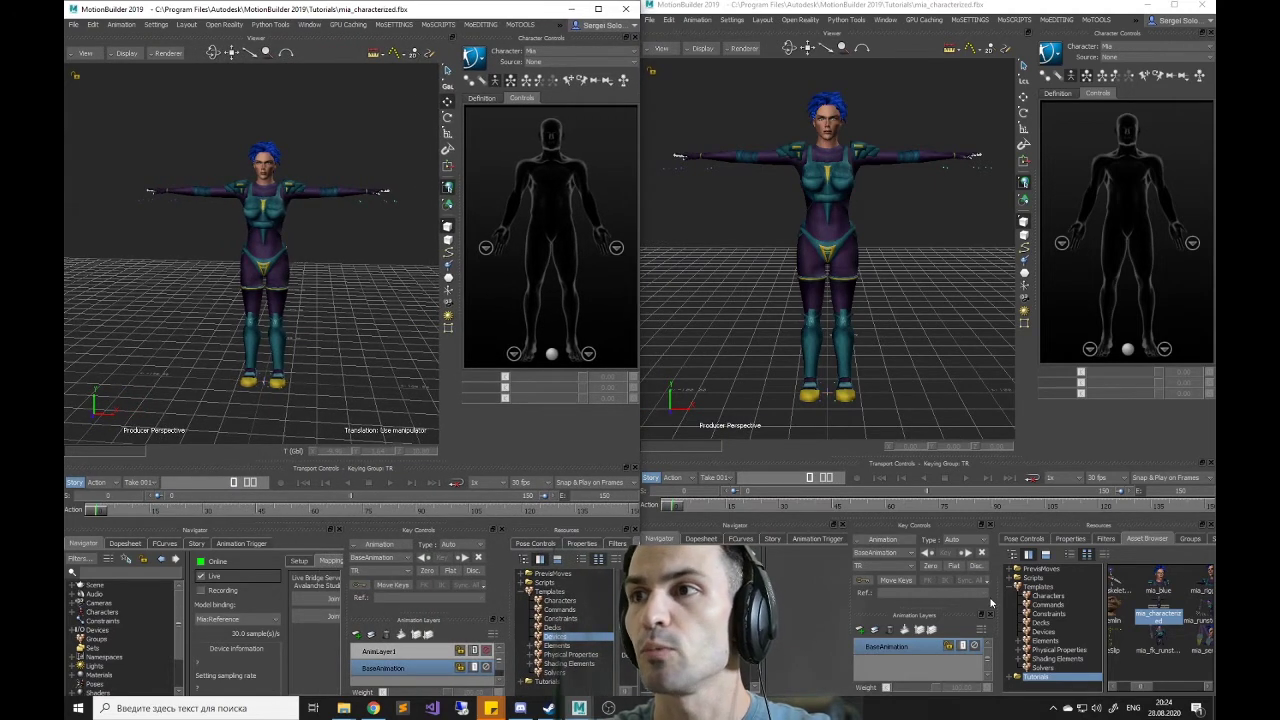
- Add a Bridge Client device to the scene in the second MotionBuilder instance and enlarge its window and settings area
click(1050, 633)
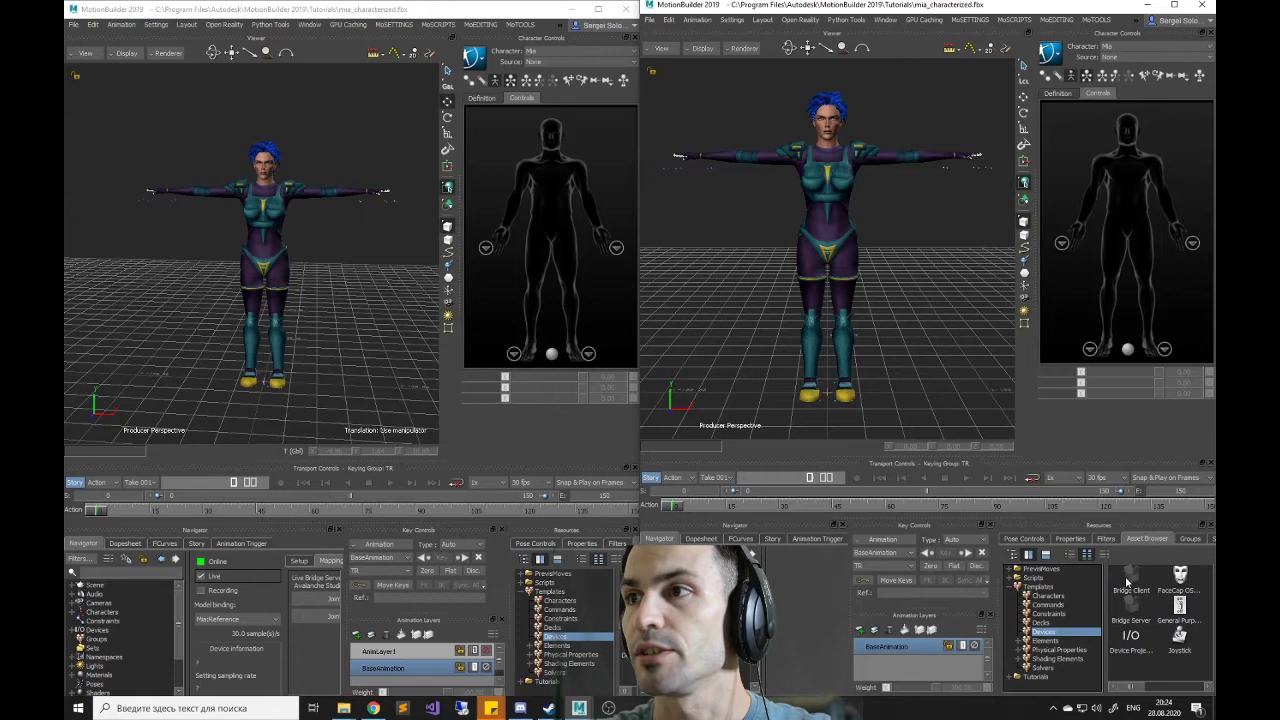
drag(1130, 585, 962, 348)
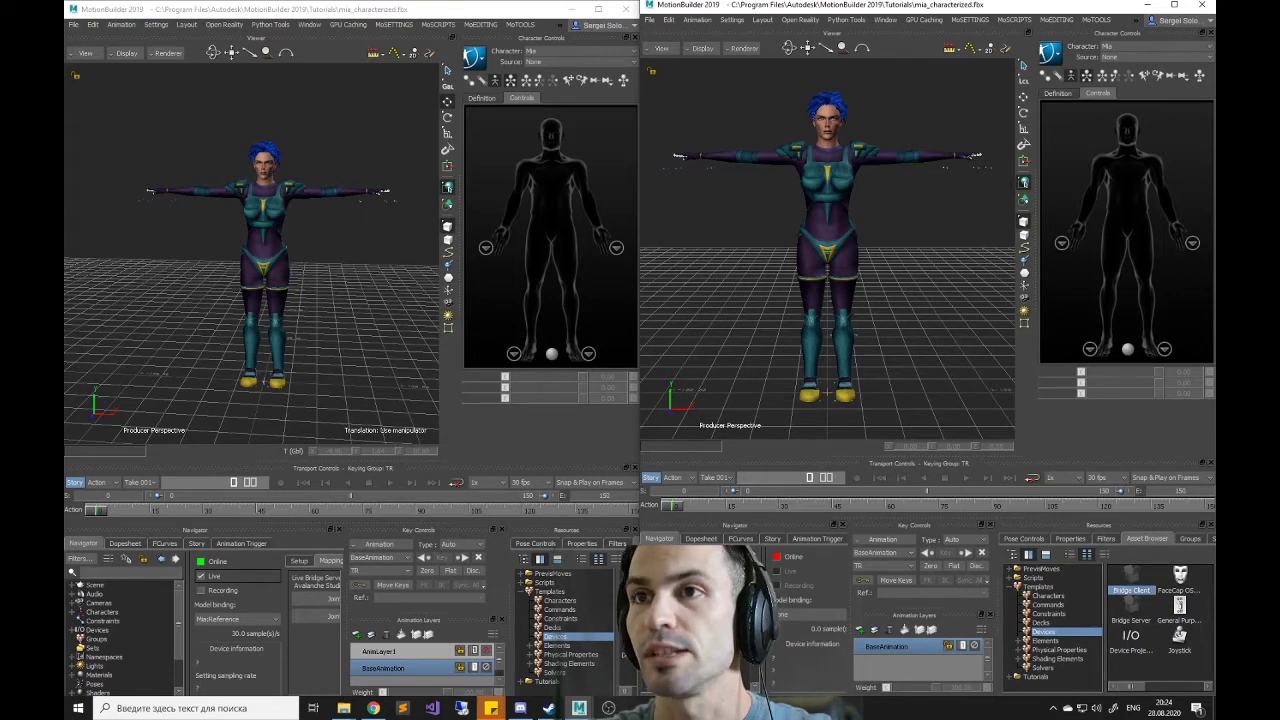
drag(640, 614, 380, 614)
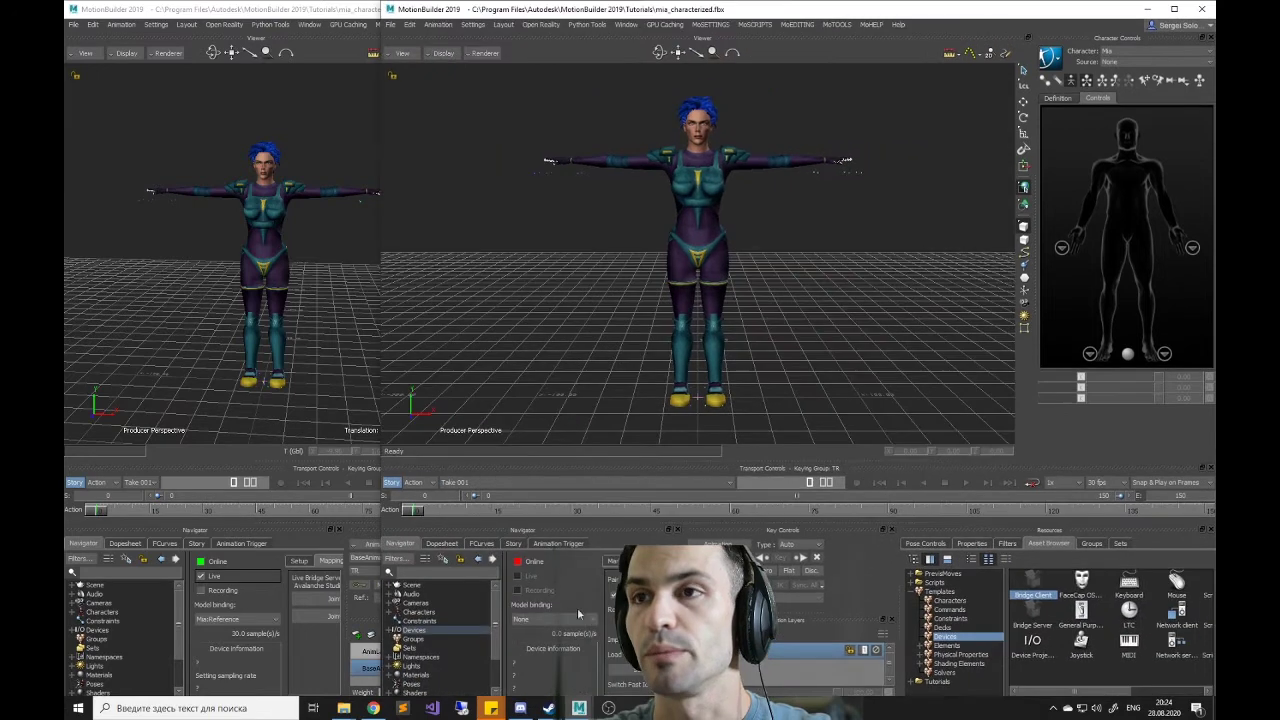
drag(690, 617, 815, 617)
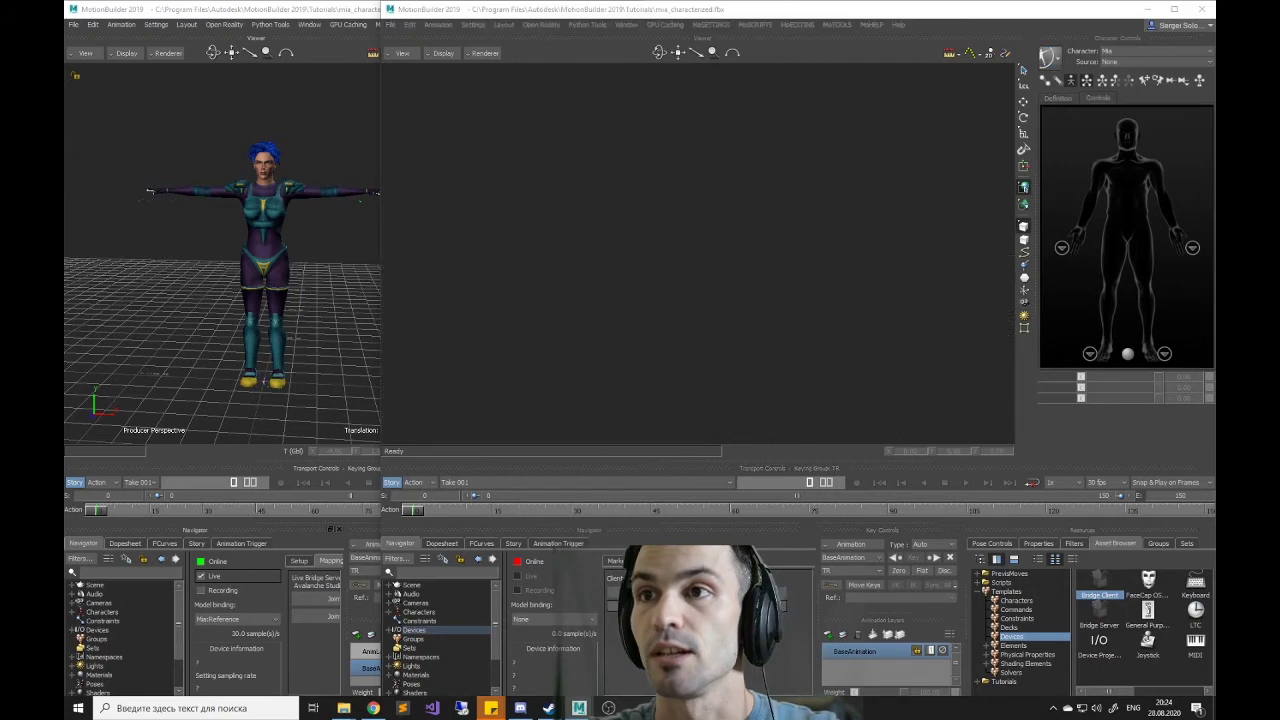
- Import the joint set from body_set.xml on drive D: into the Bridge Client device
click(661, 390)
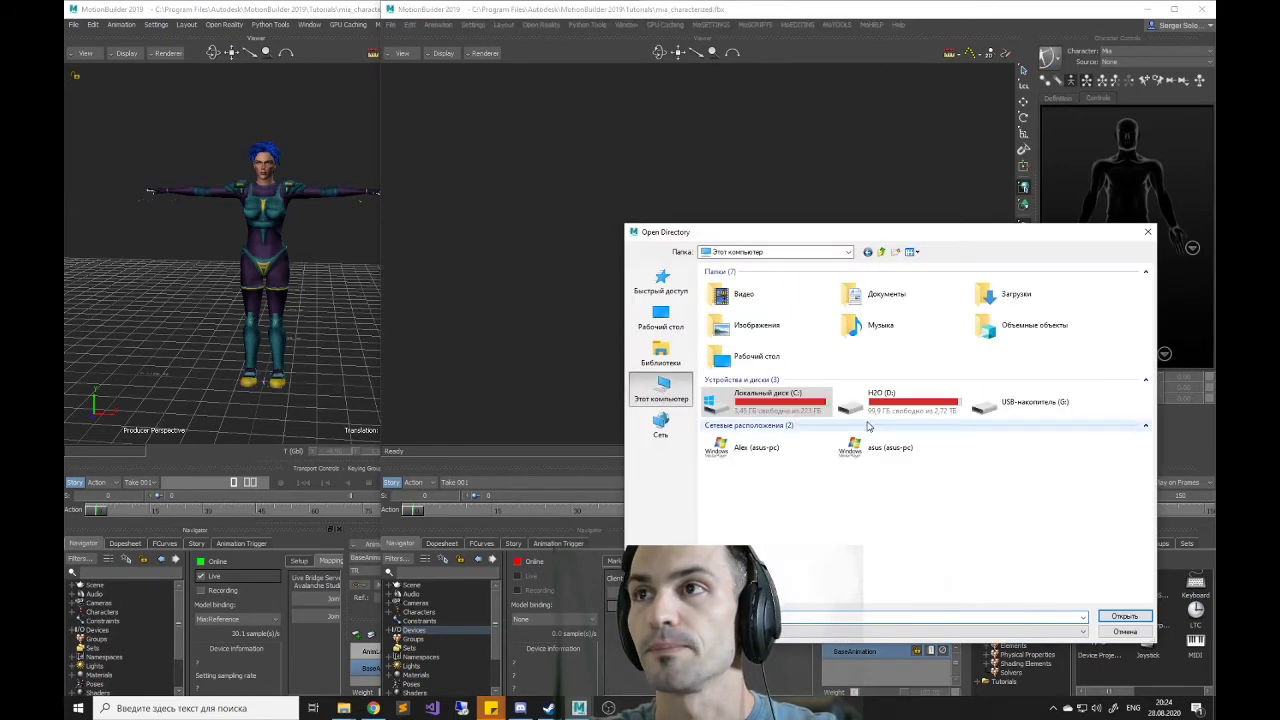
double_click(868, 402)
scroll(780, 480, down, 5)
click(780, 545)
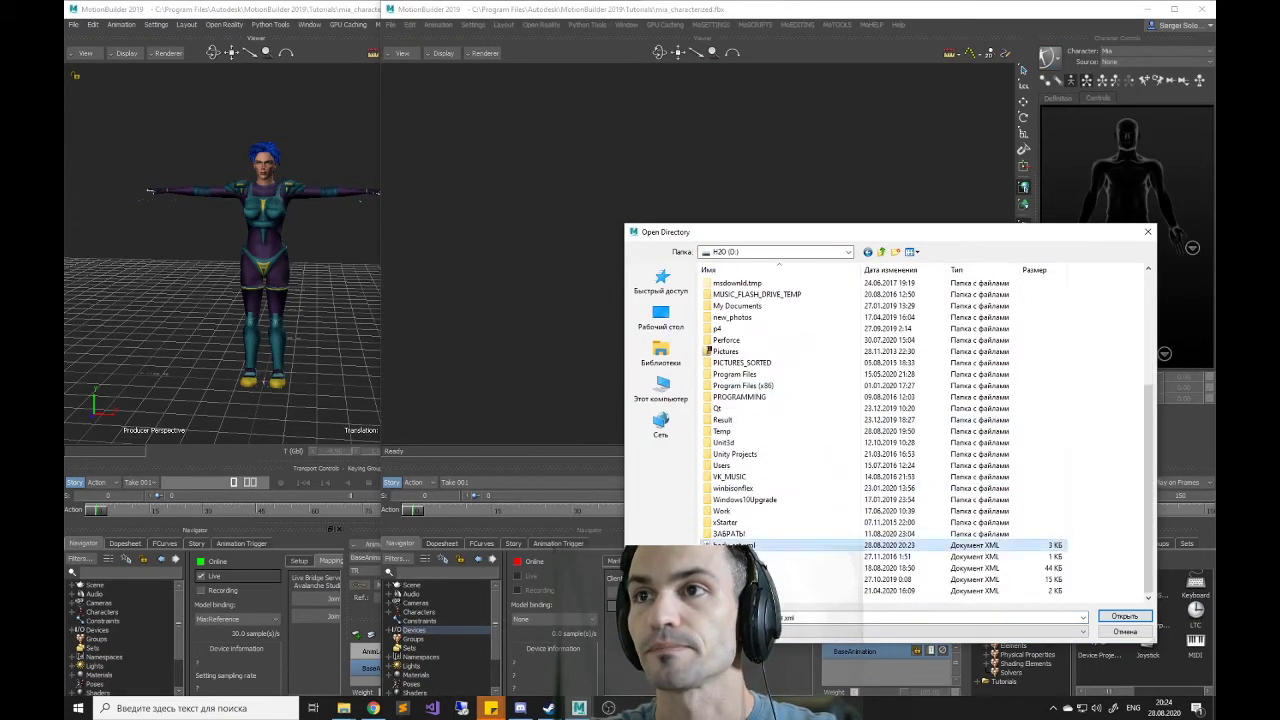
click(1124, 616)
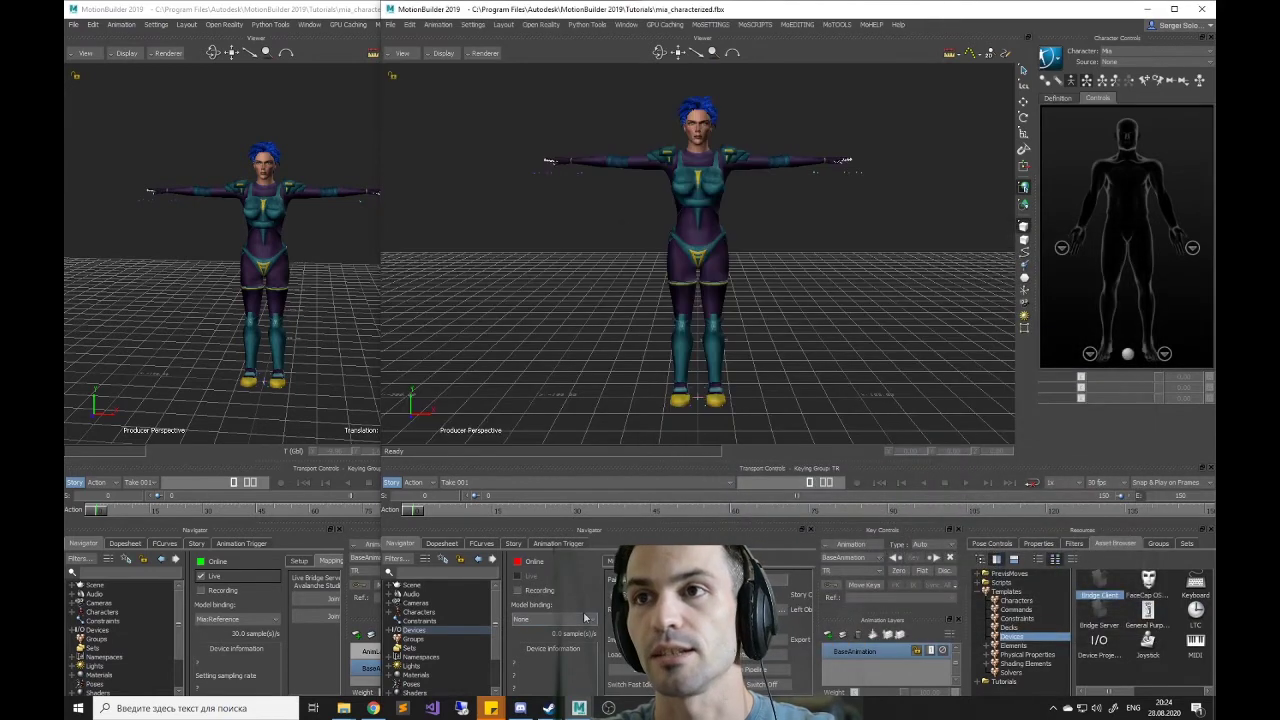
- Set the Bridge Client device's model binding to Mia:Reference and bring the device online and live
click(585, 618)
click(533, 638)
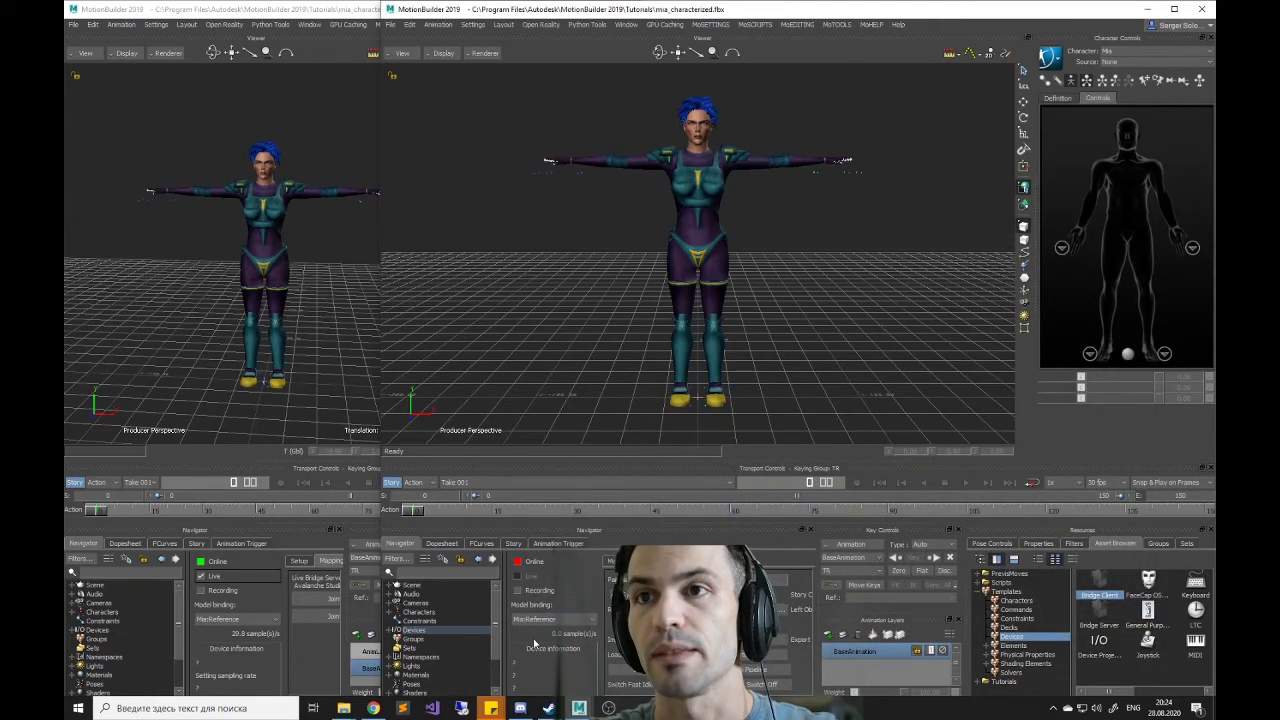
click(518, 562)
click(519, 576)
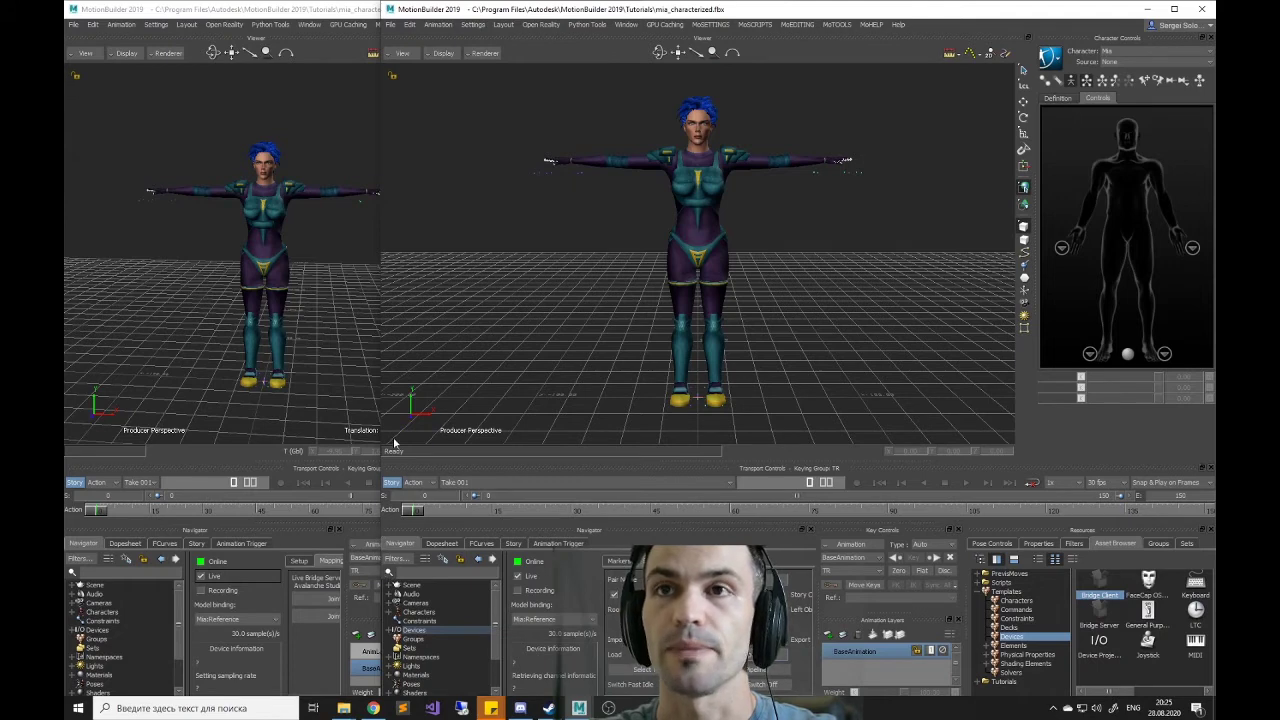
- Narrow the second instance's window and create an FK/IK control rig for the Mia character in the first instance
drag(380, 410, 585, 425)
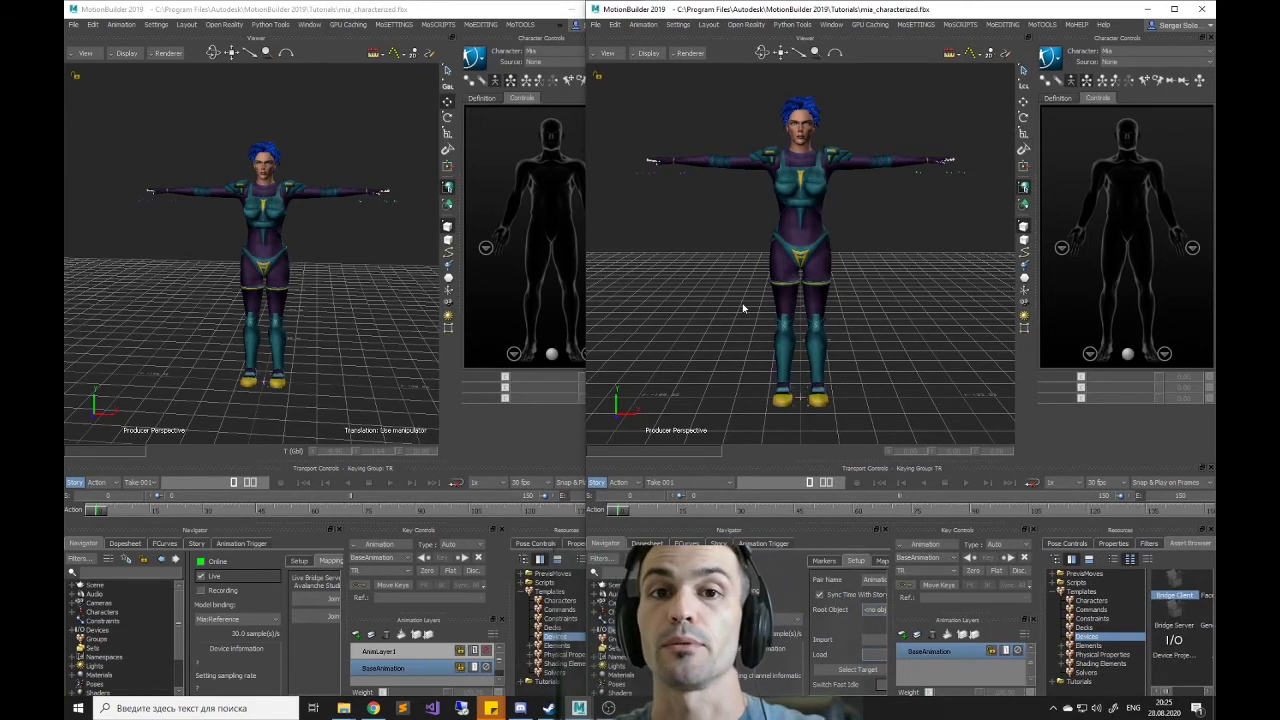
click(363, 333)
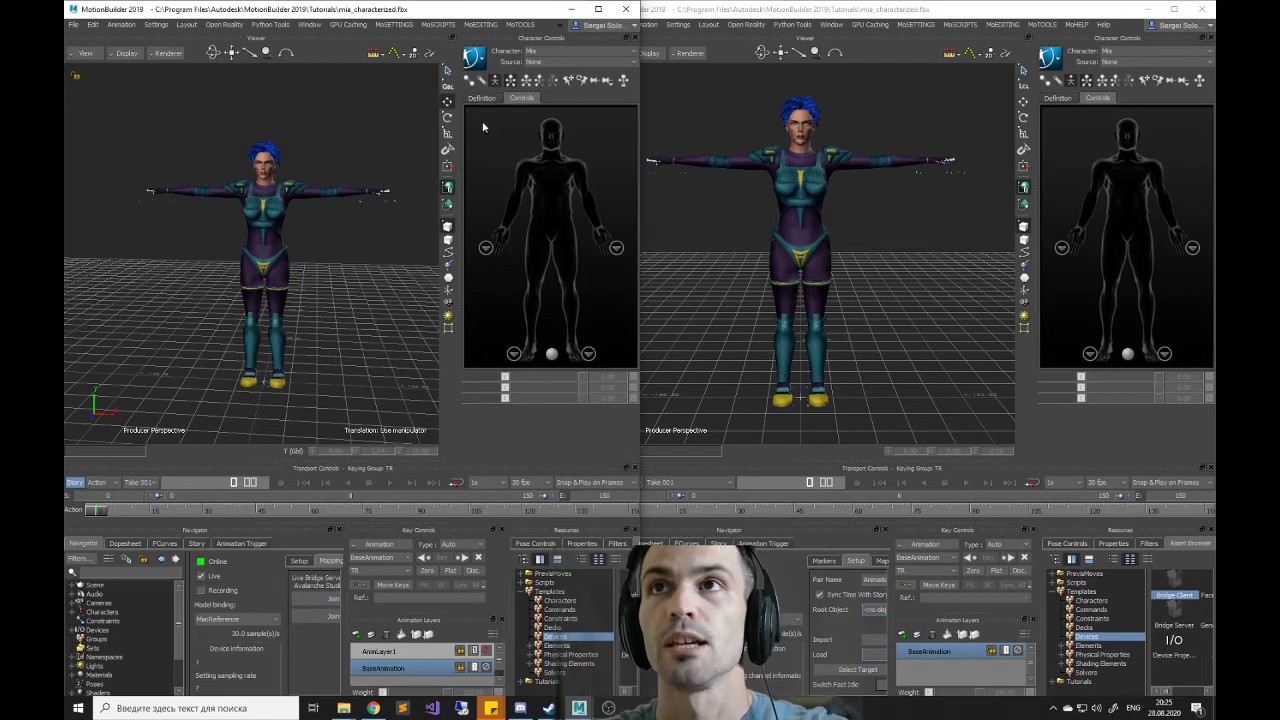
click(533, 63)
click(543, 91)
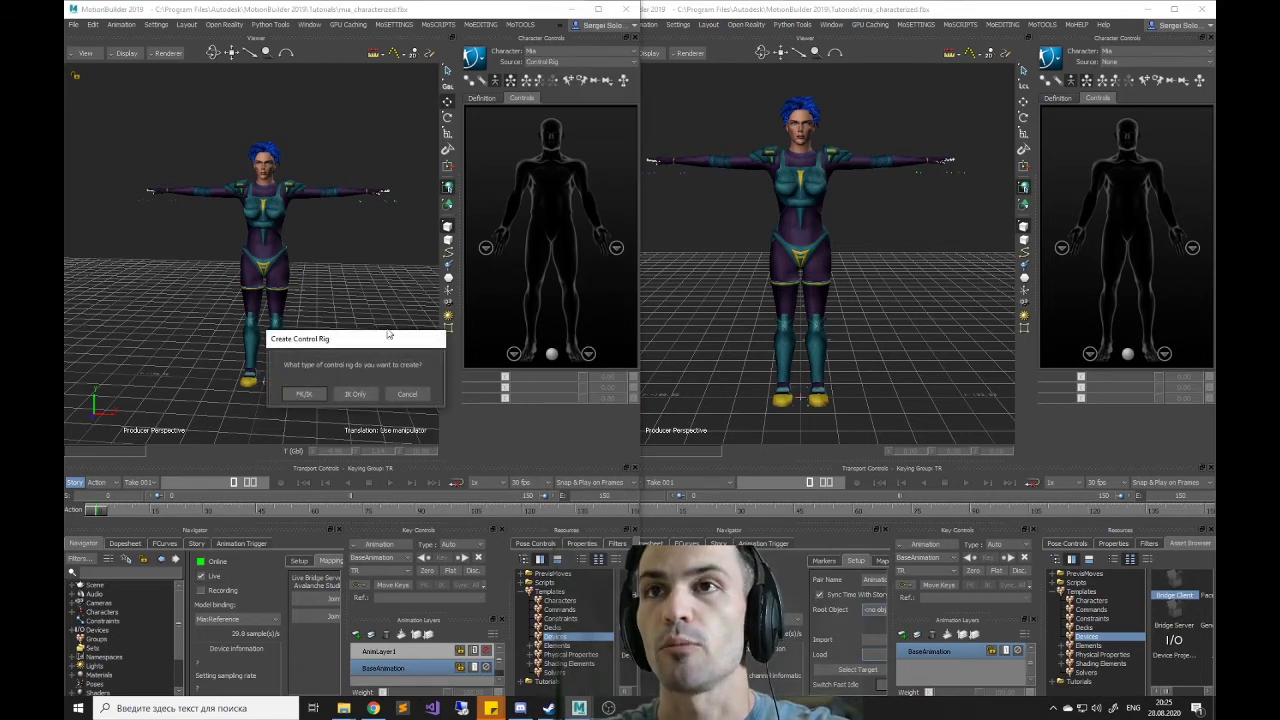
click(312, 397)
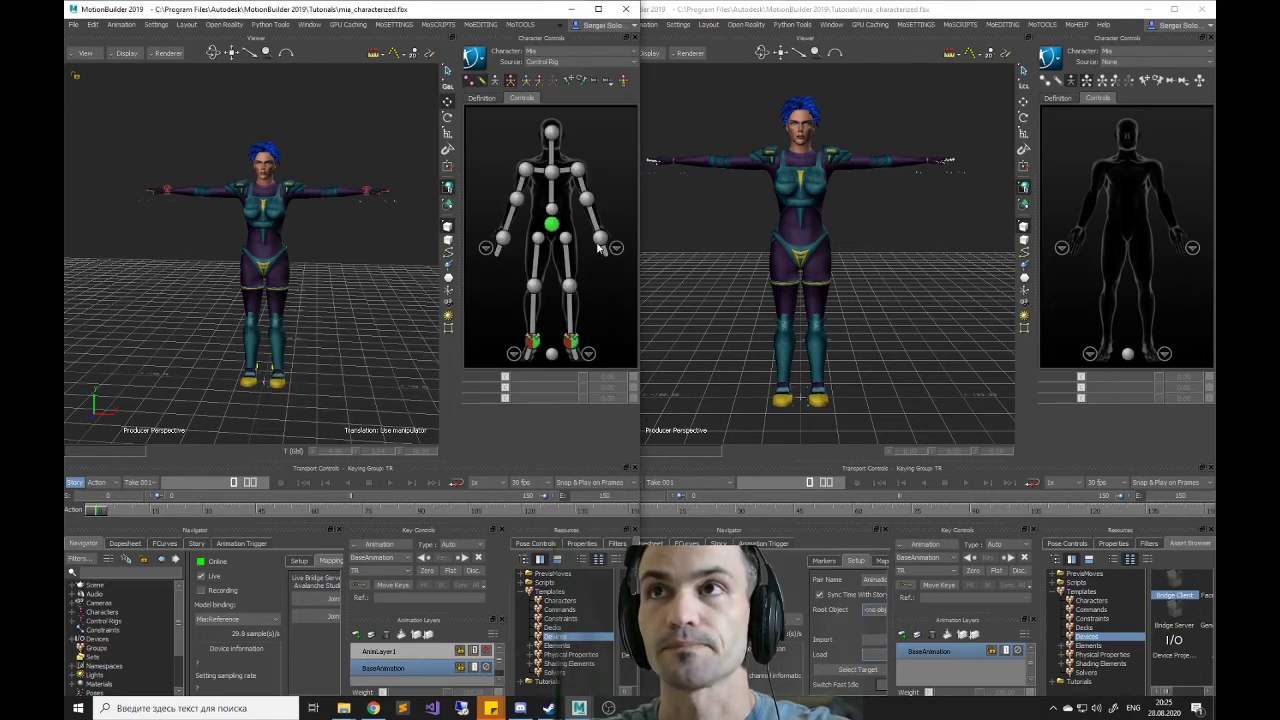
- Lower Mia's left wrist effector toward the hip in the first instance and scrub the timelines of both instances
click(600, 241)
drag(381, 178, 316, 228)
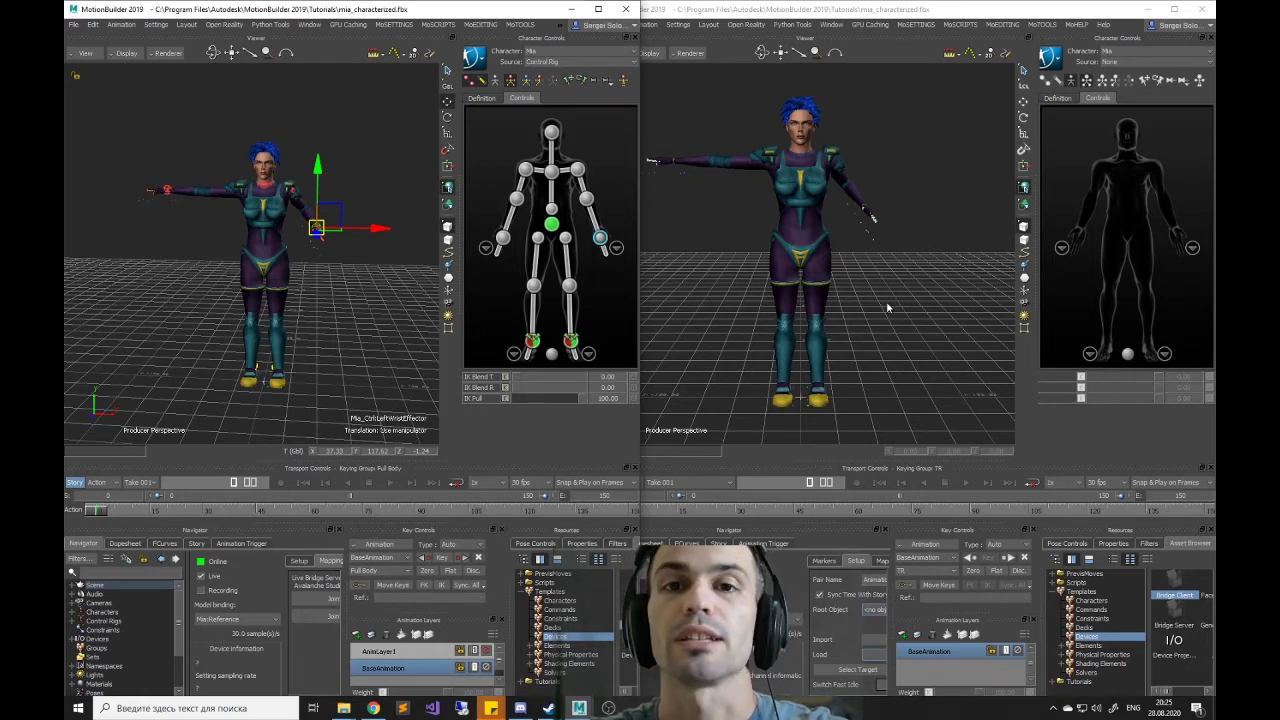
drag(97, 510, 615, 522)
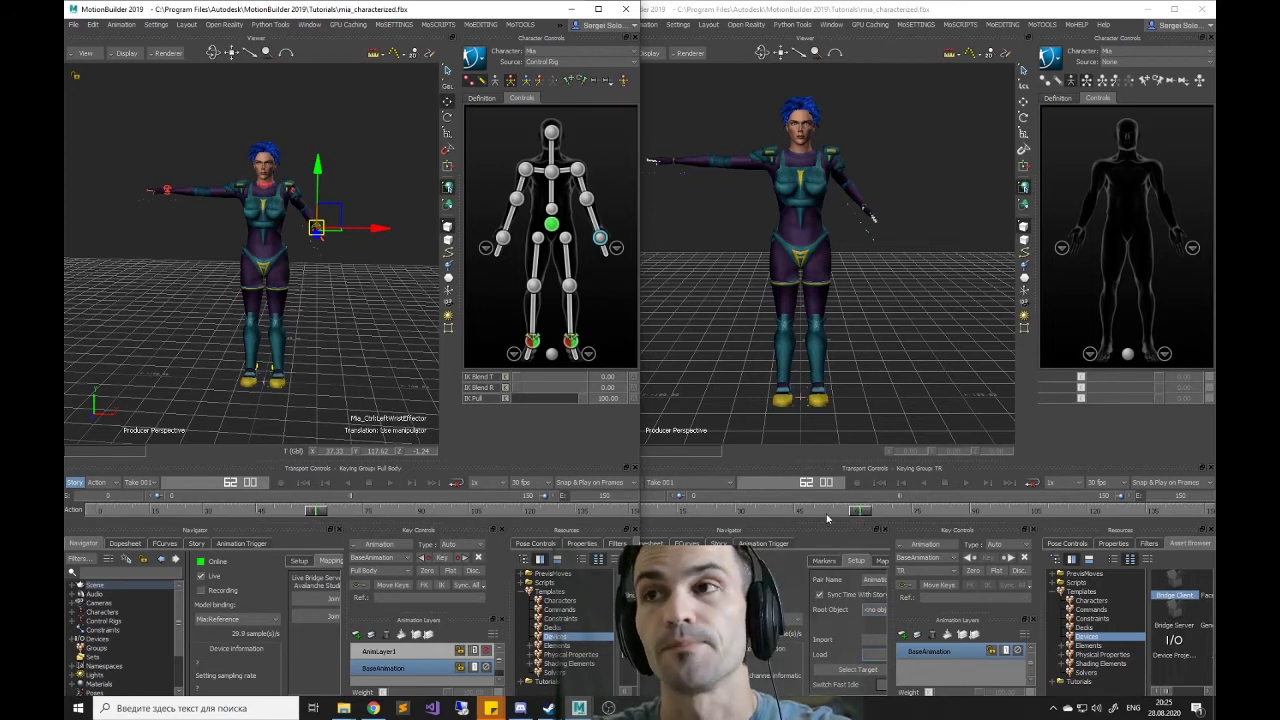
mouse_move(860, 512)
mouse_down()
mouse_move(1003, 517)
mouse_move(891, 513)
mouse_up()
click(328, 216)
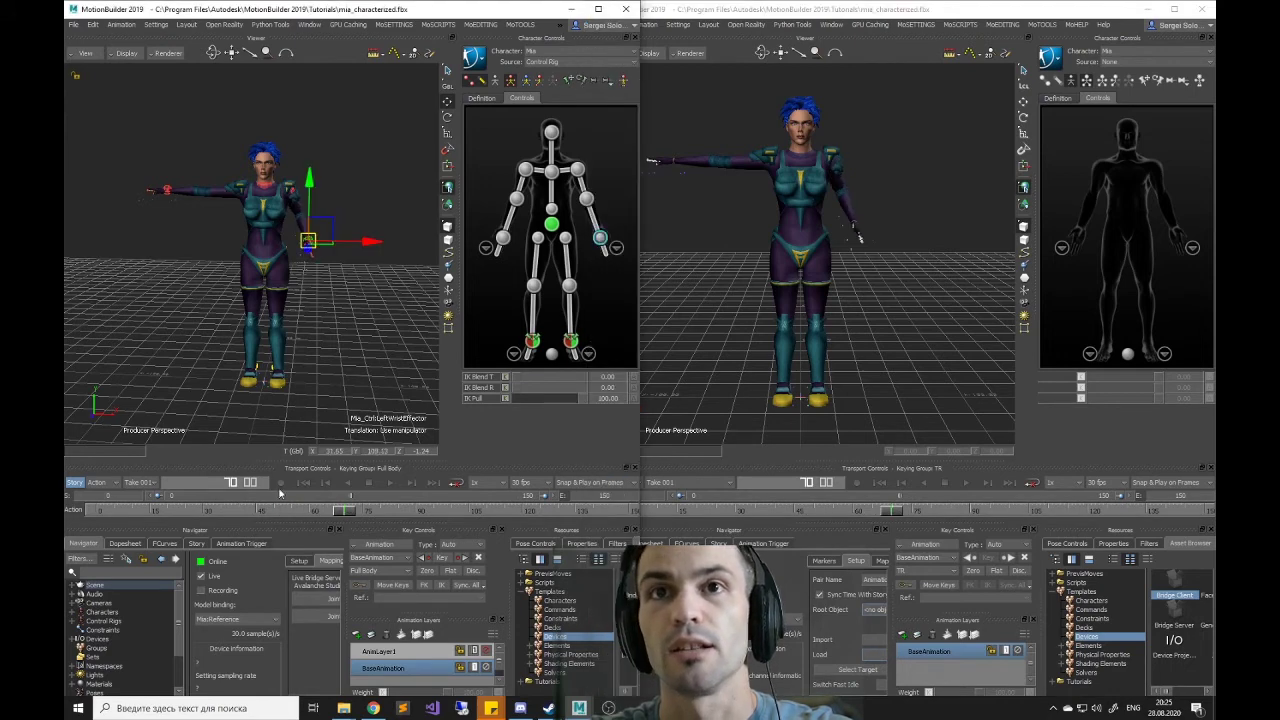
- Key the lowered left wrist at frame 15 and a pose raised above shoulder height at about frame 84
drag(196, 512, 152, 512)
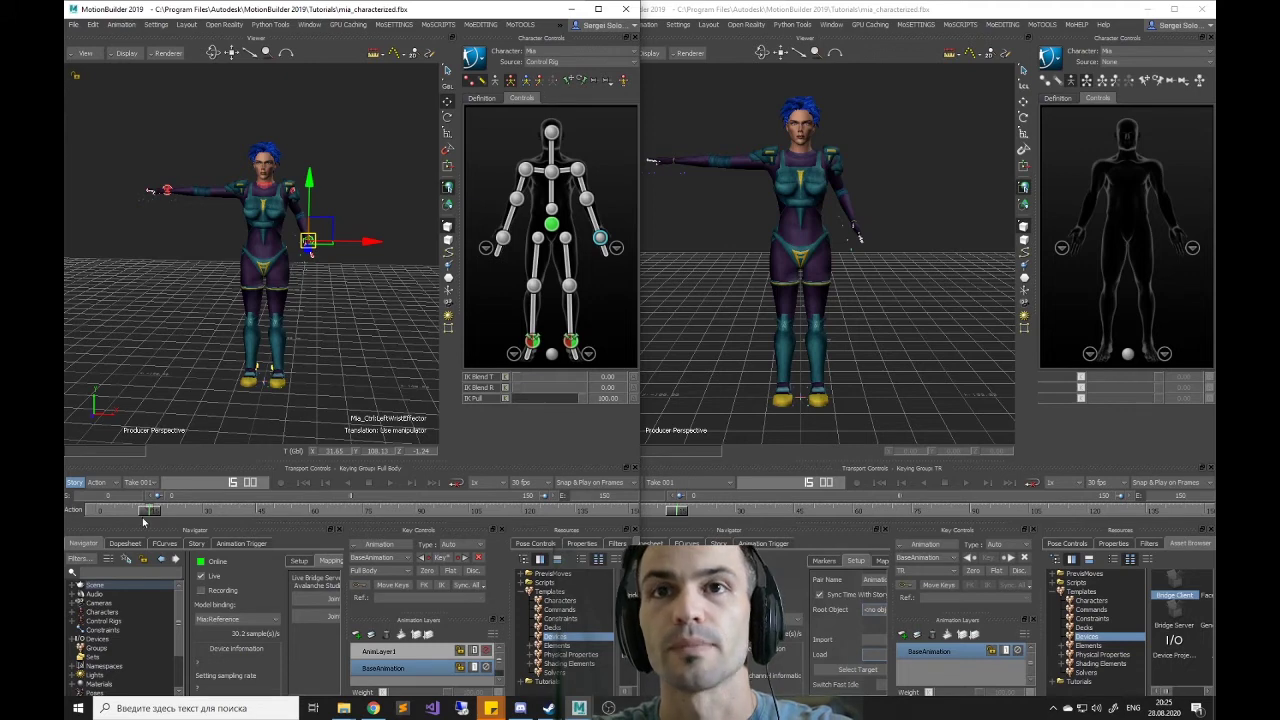
drag(148, 516, 397, 512)
drag(331, 224, 336, 112)
- Play the arm animation from the start, stop it, and scrub the second instance's timeline to frame 47 to check synchronisation
drag(396, 510, 100, 510)
click(390, 482)
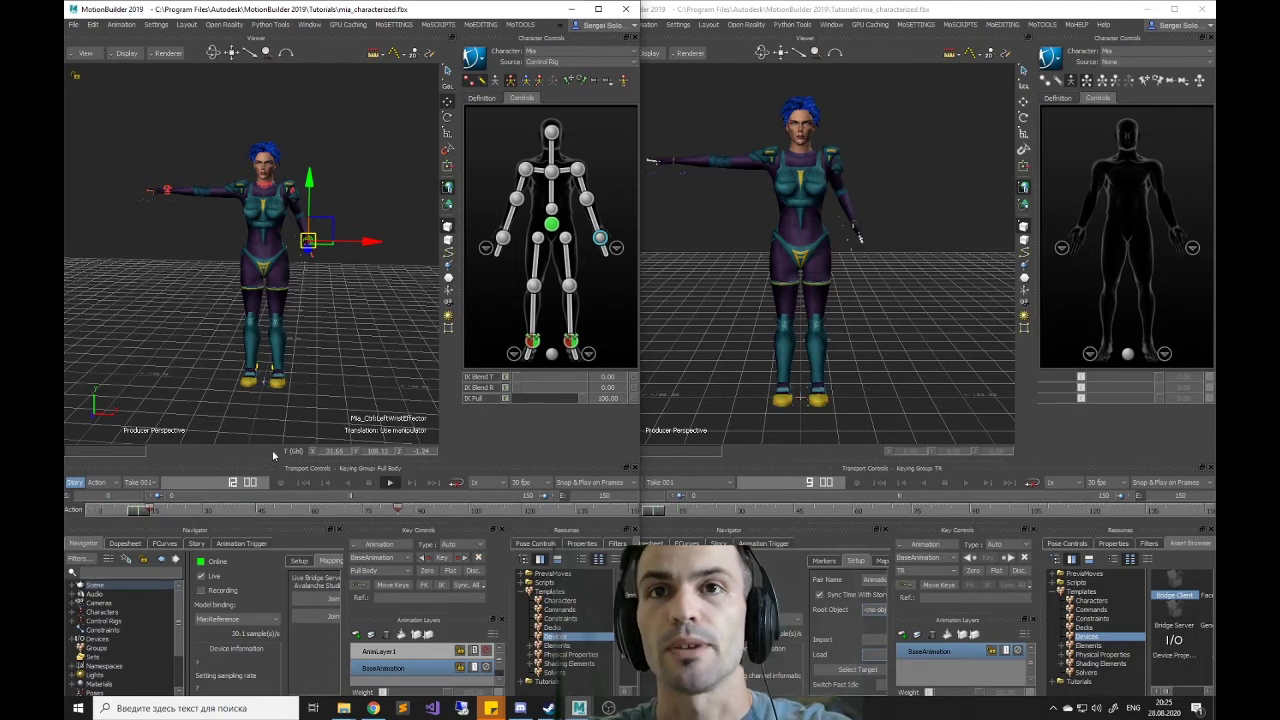
click(913, 226)
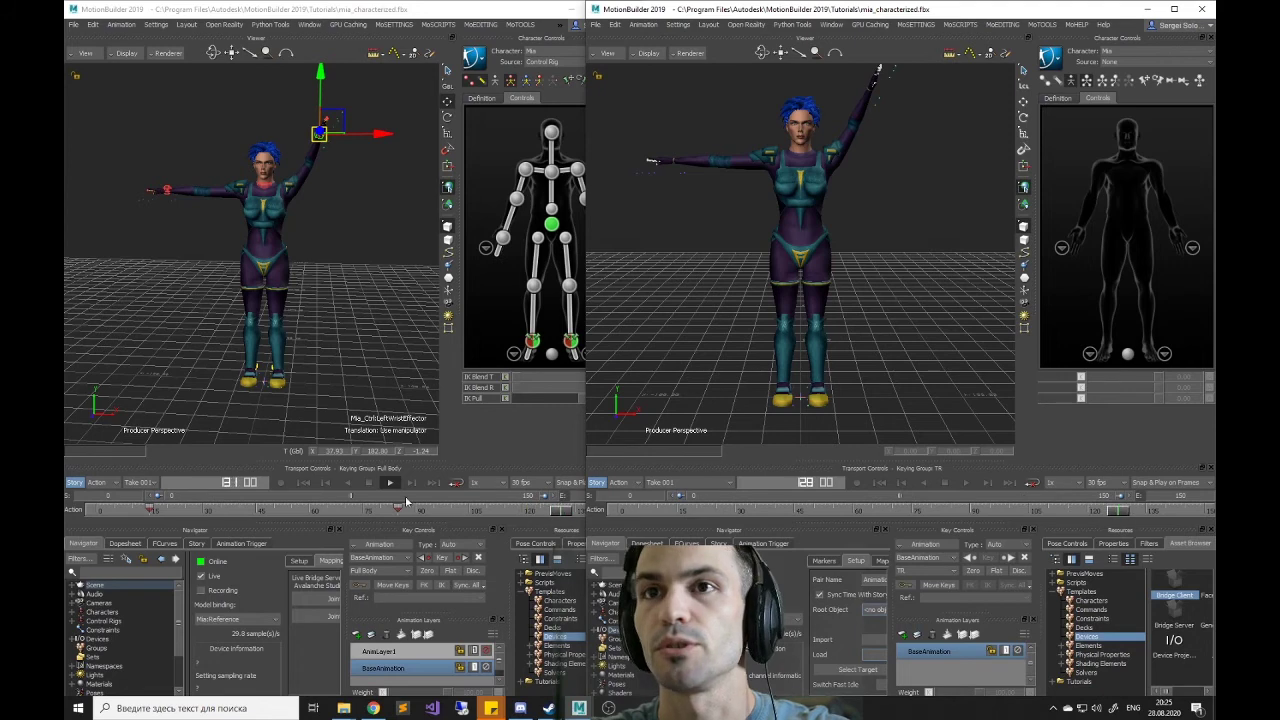
click(368, 482)
drag(1205, 510, 782, 508)
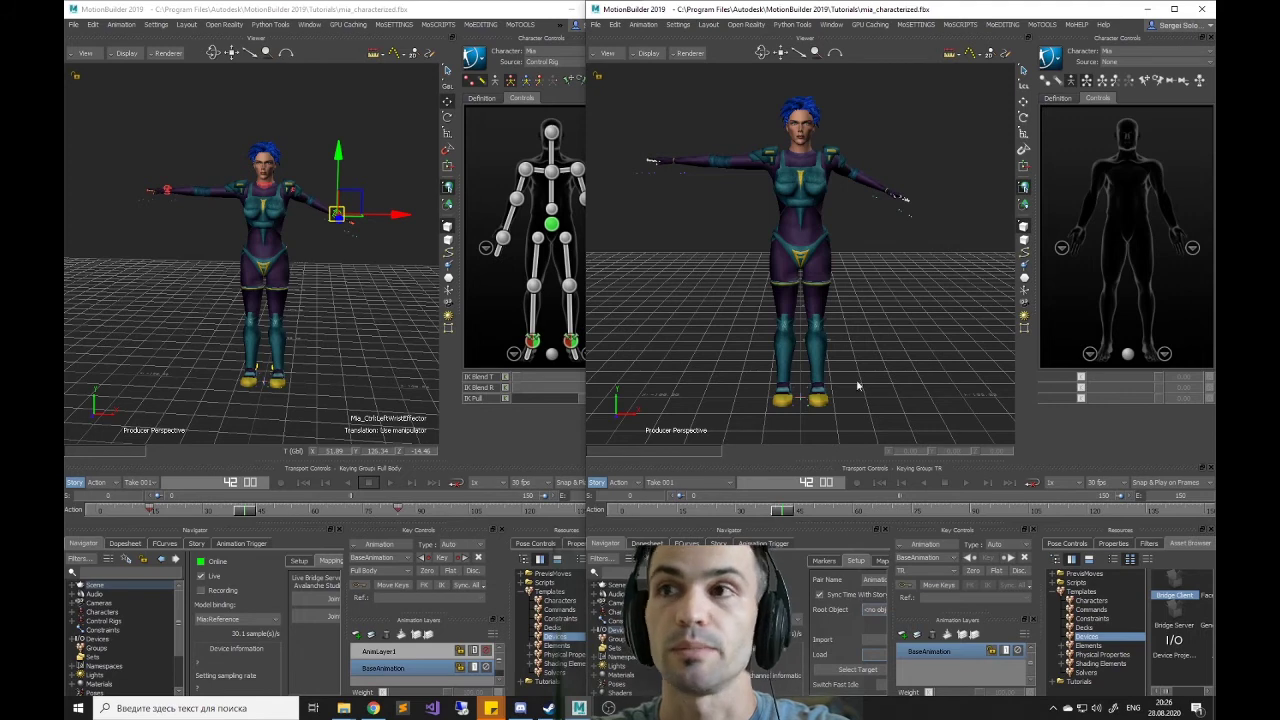
mouse_move(782, 513)
mouse_down()
mouse_move(922, 511)
mouse_move(743, 508)
mouse_move(826, 503)
mouse_move(800, 512)
mouse_up()
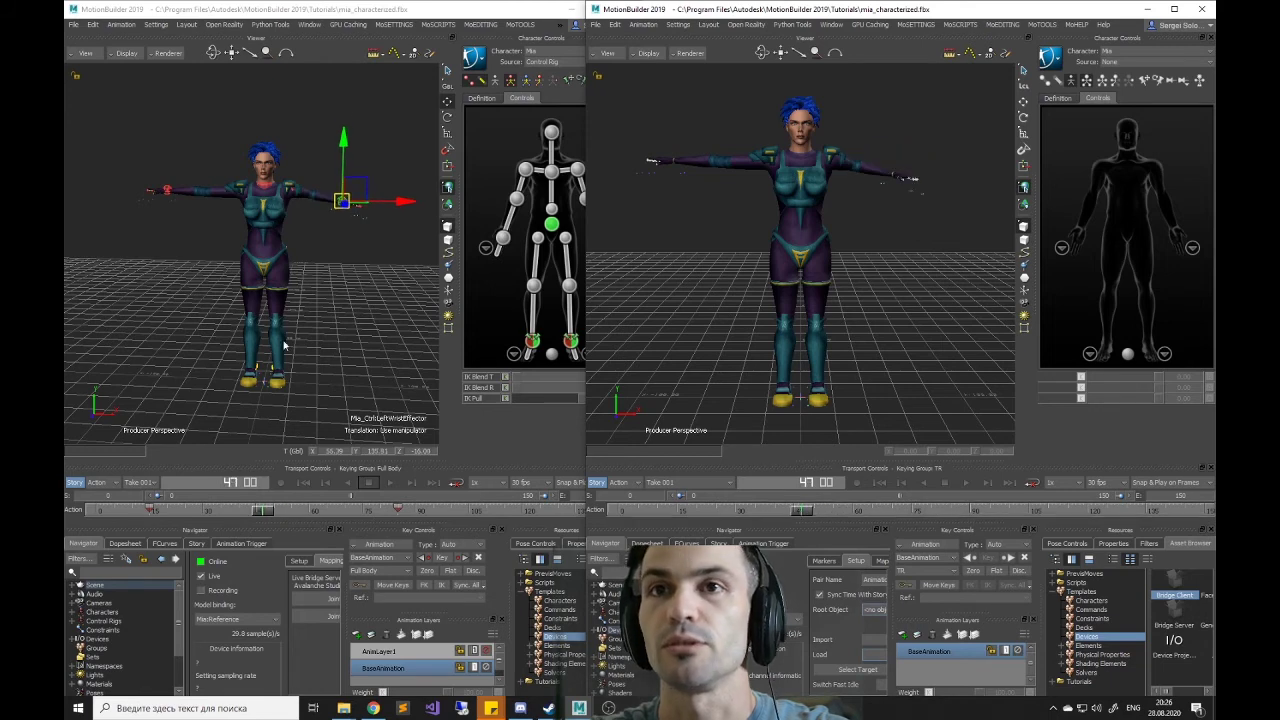